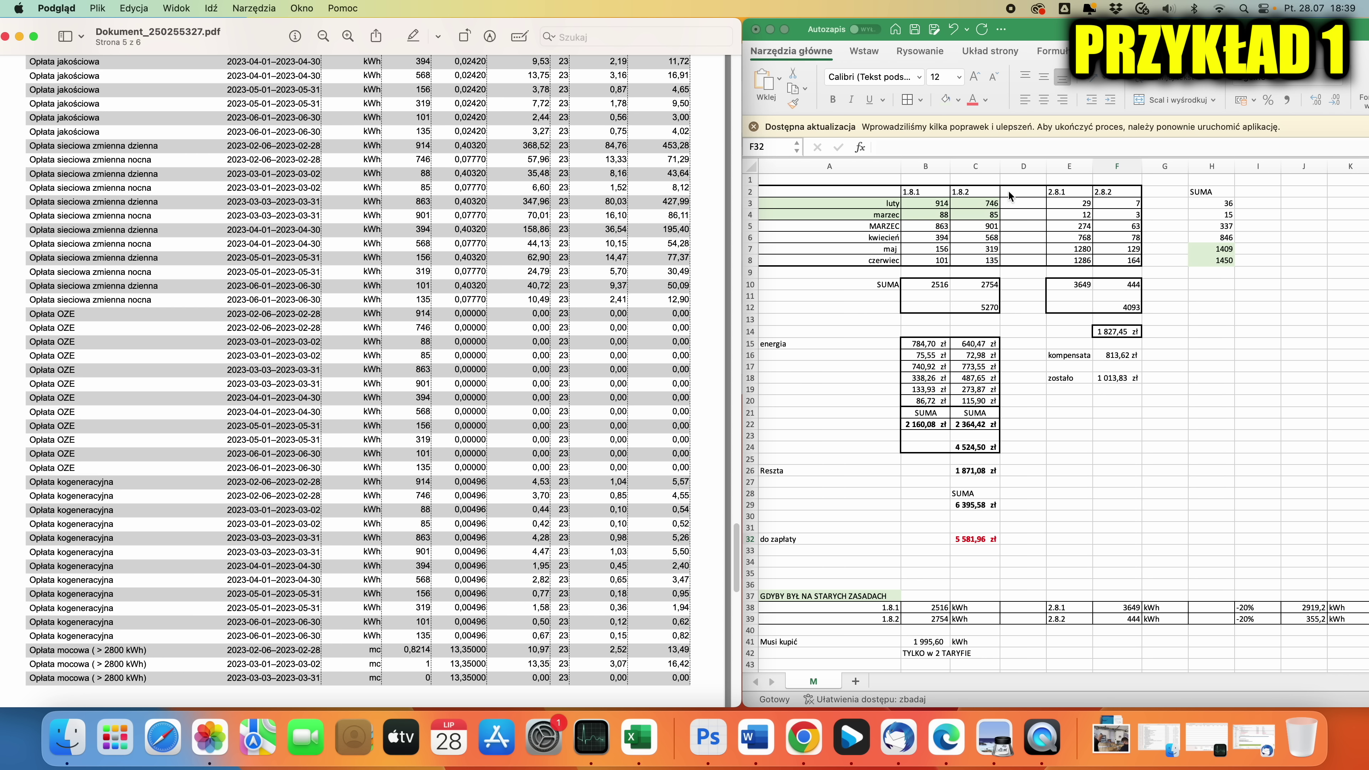
- Examine the distribution fee lines and the settlement table for energy fed into the grid in Dokument_250255327.pdf
scroll(562, 360, "up", 3)
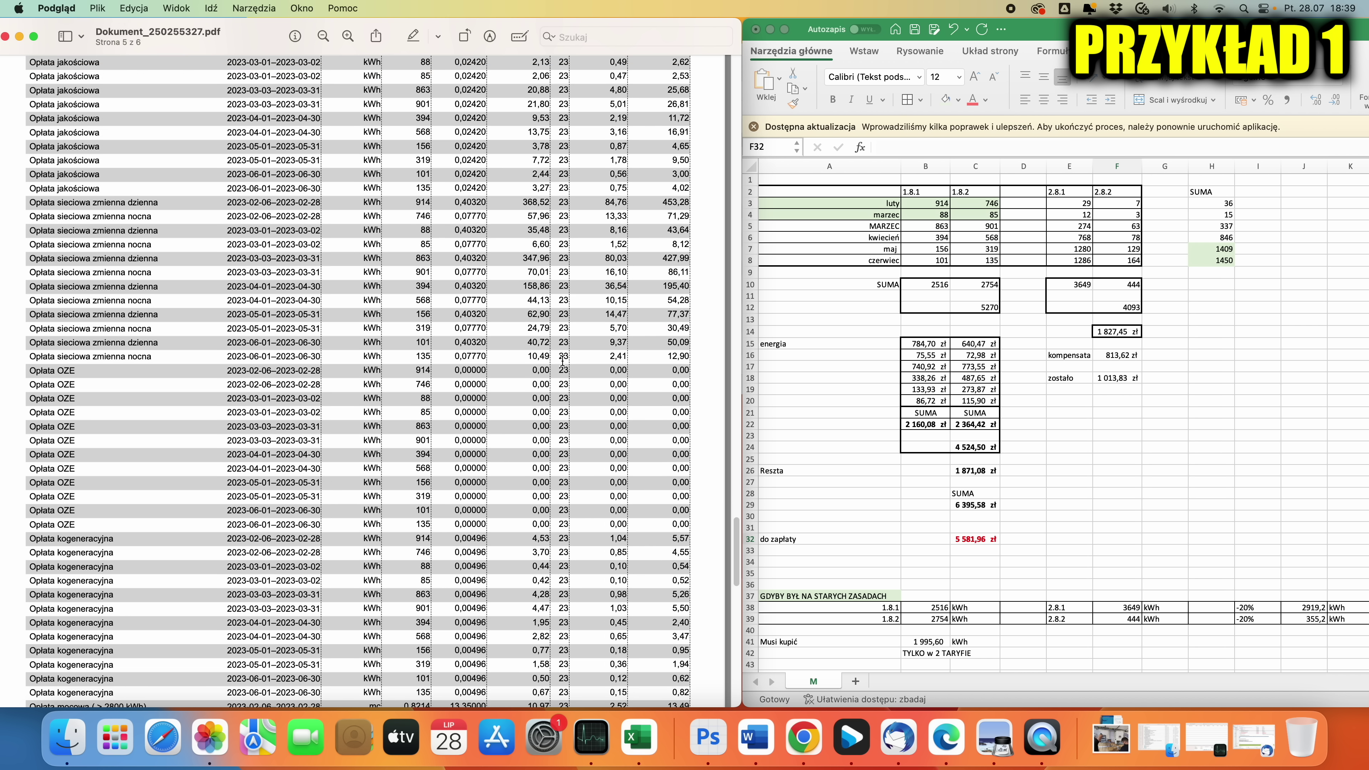
scroll(562, 360, "down", 15)
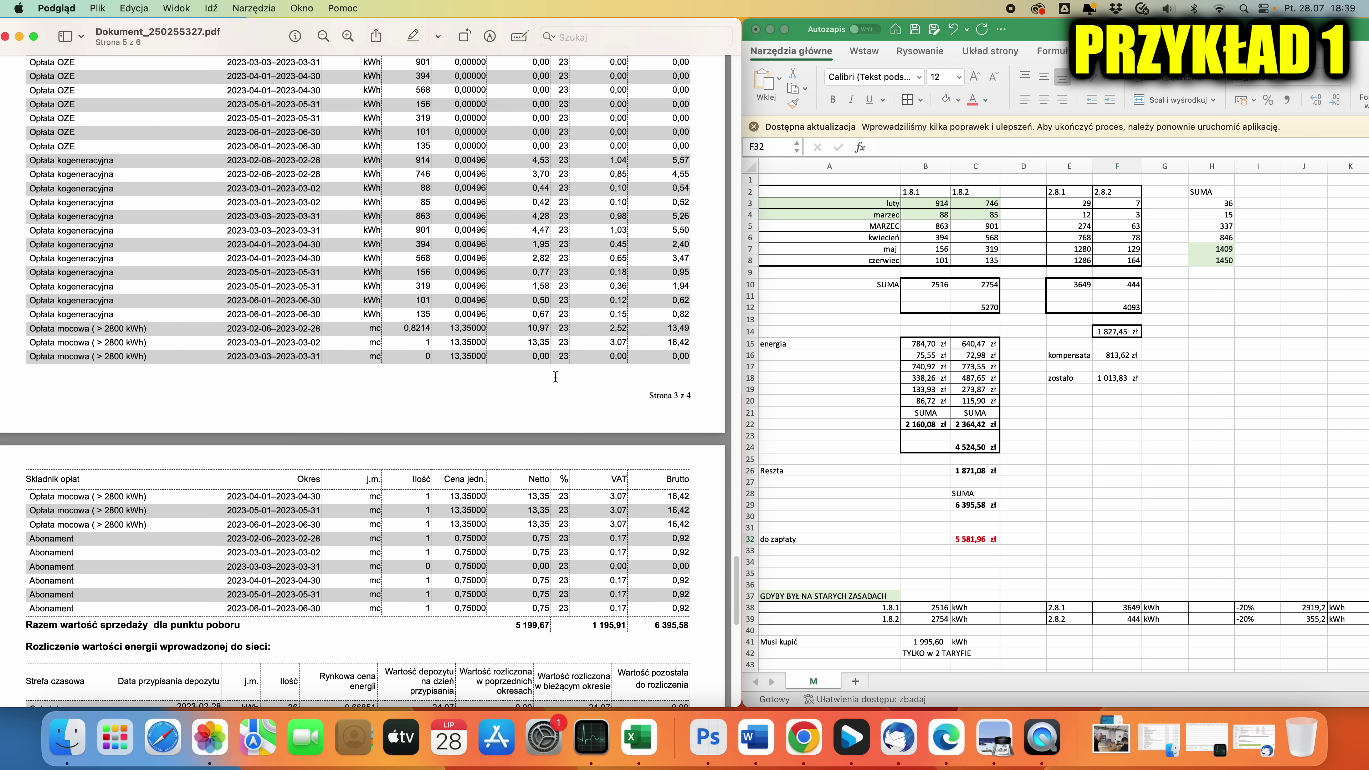
scroll(555, 376, "down", 3)
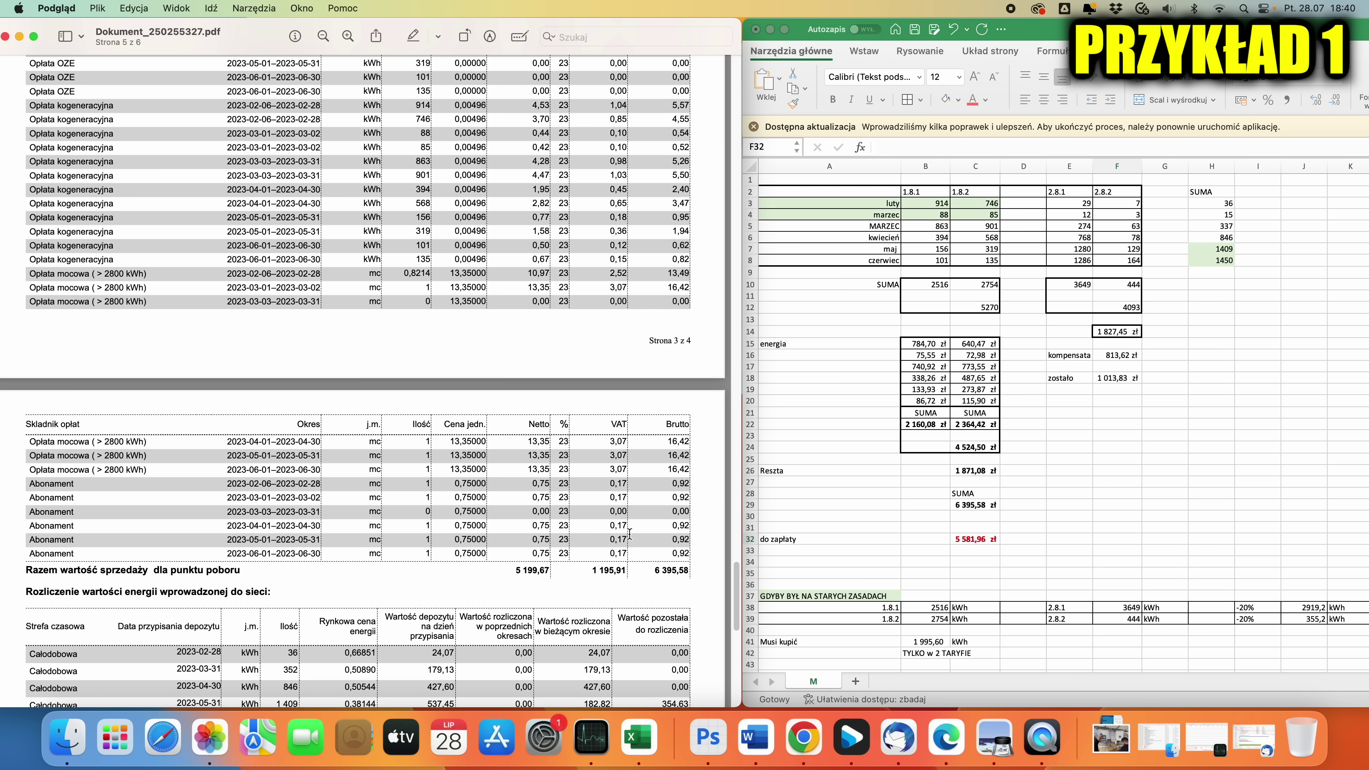
scroll(633, 545, "down", 5)
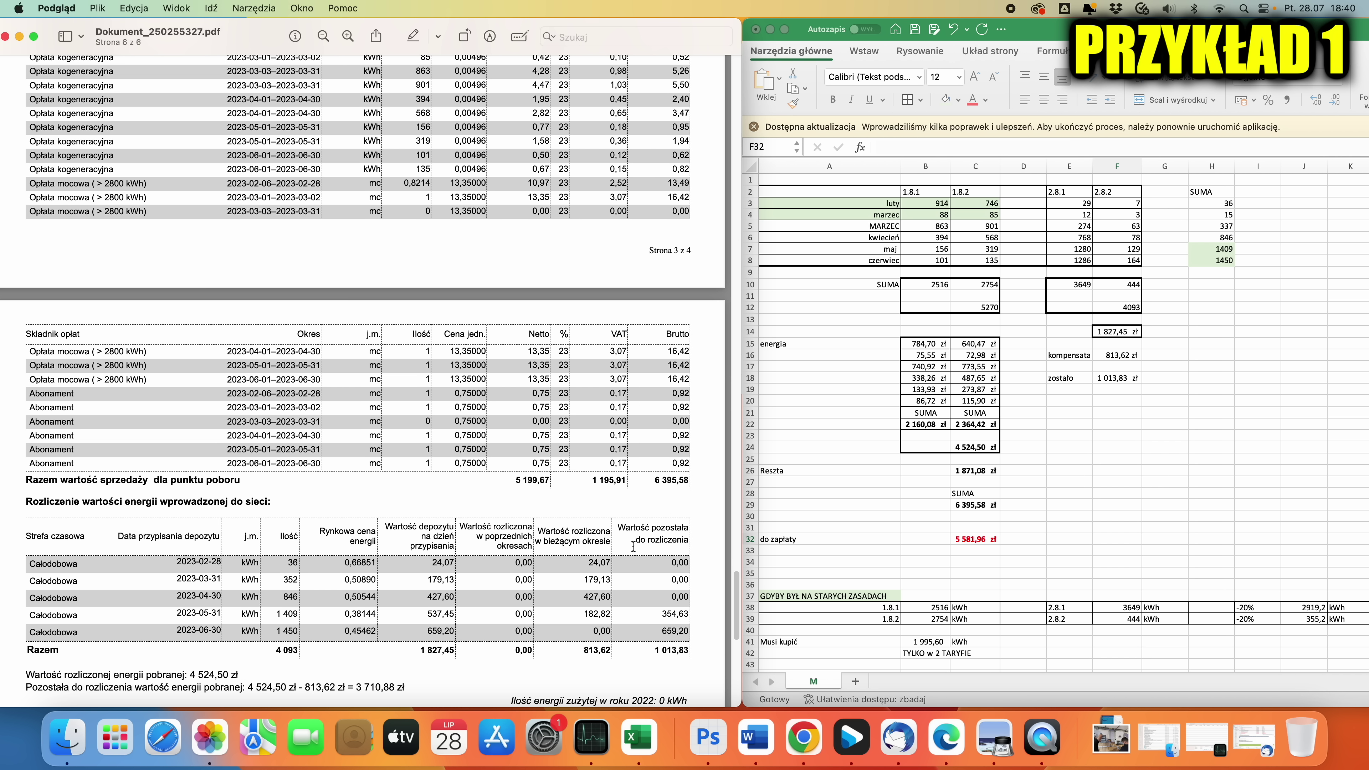
scroll(608, 554, "down", 1)
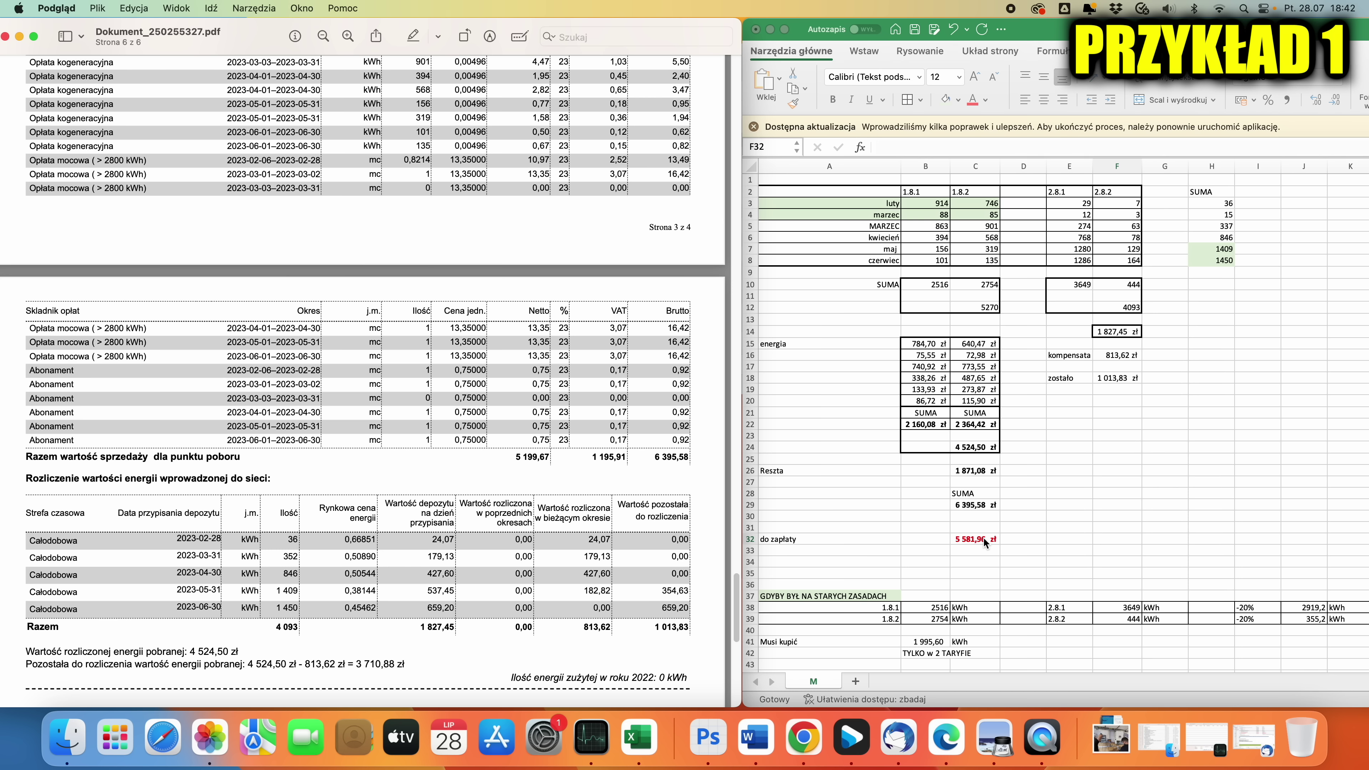
- Go back to the VAT invoice summary and highlight the deducted value of energy fed into the grid
scroll(565, 455, "up", 15)
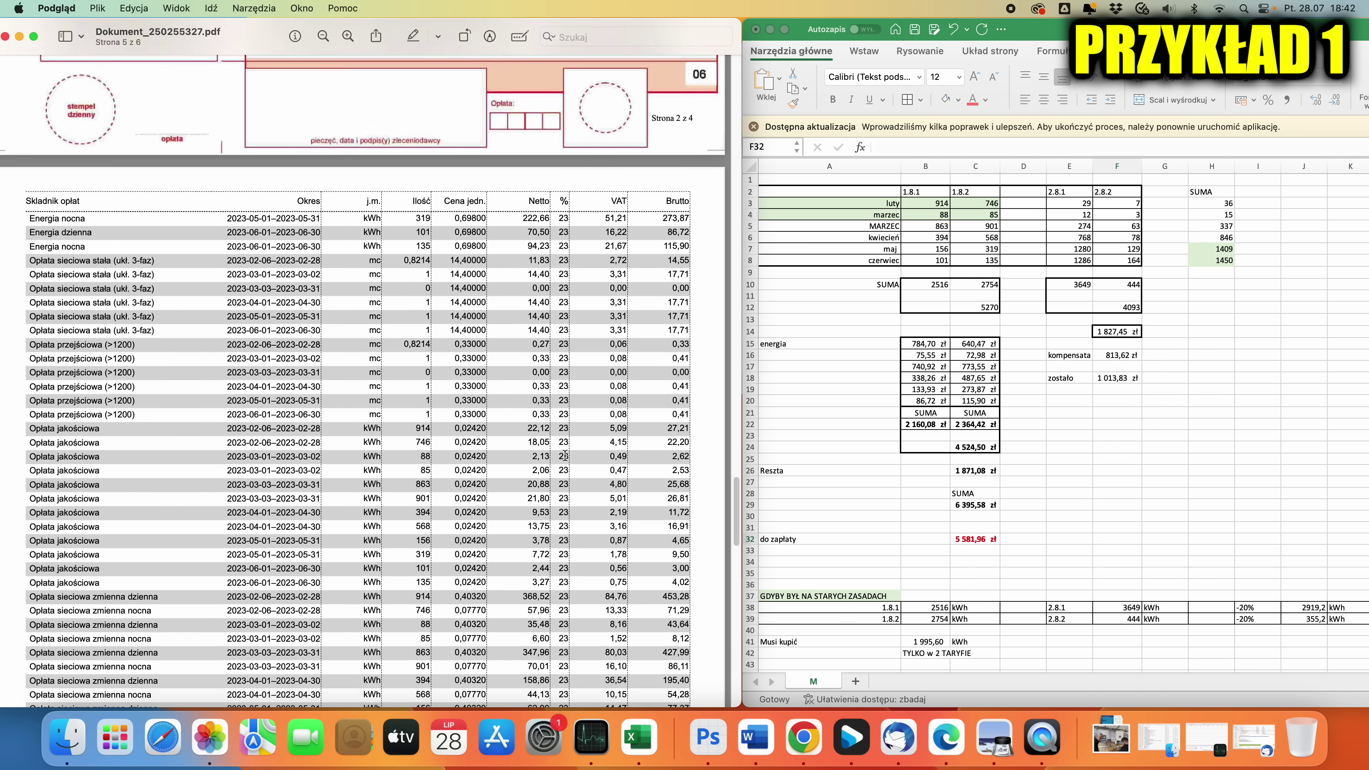
scroll(564, 456, "up", 20)
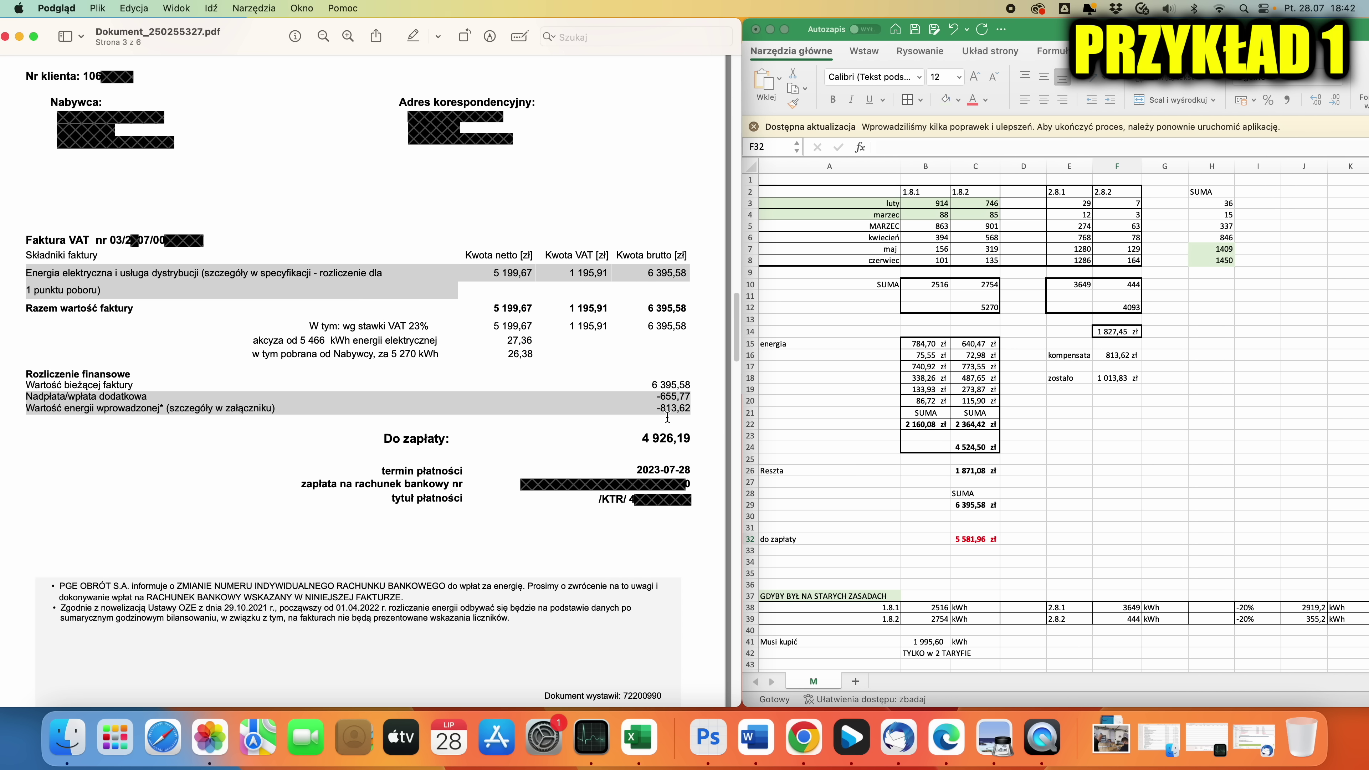
left_click_drag(694, 411, 661, 410)
- Switch to the Excel workbook, uncover its full calculation and inspect the energy and transmission cost formulas under the old rules
left_click_drag(1051, 30, 795, 19)
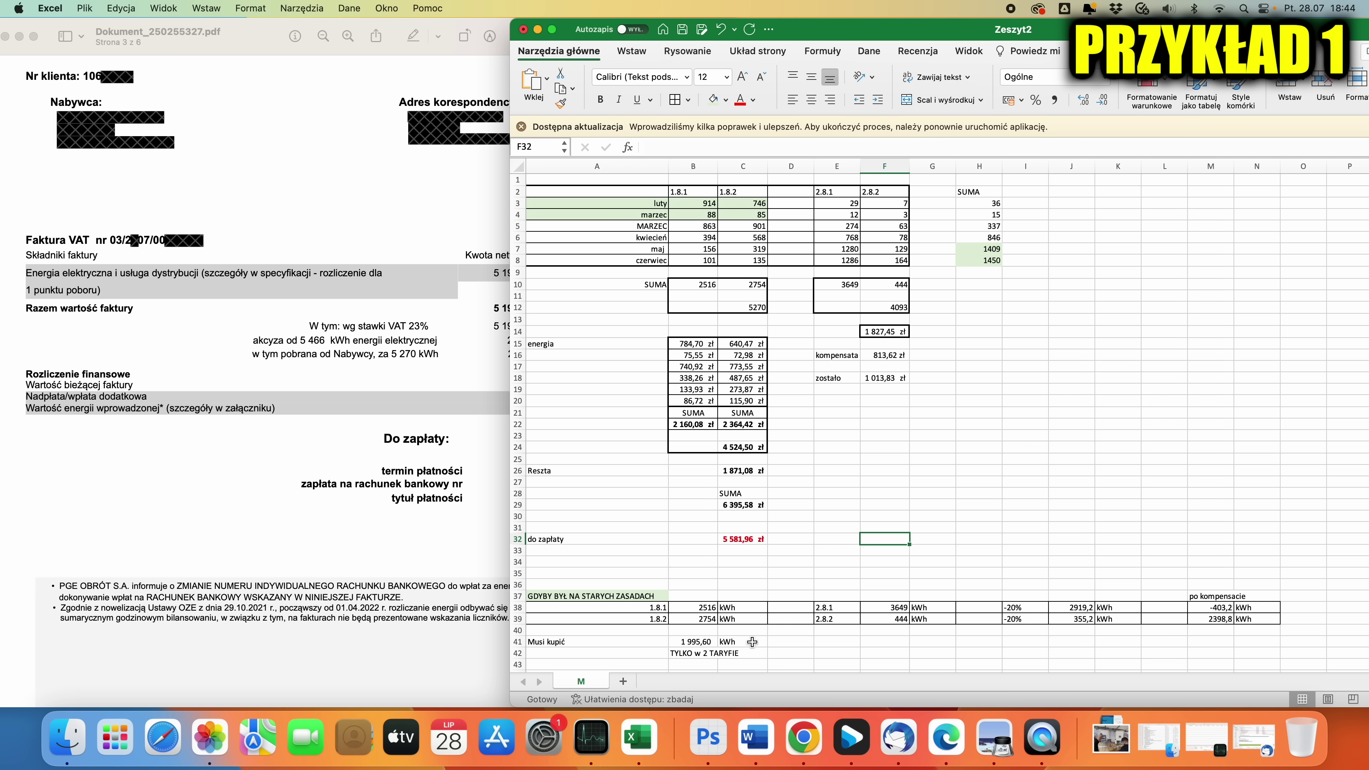
scroll(873, 629, "down", 4)
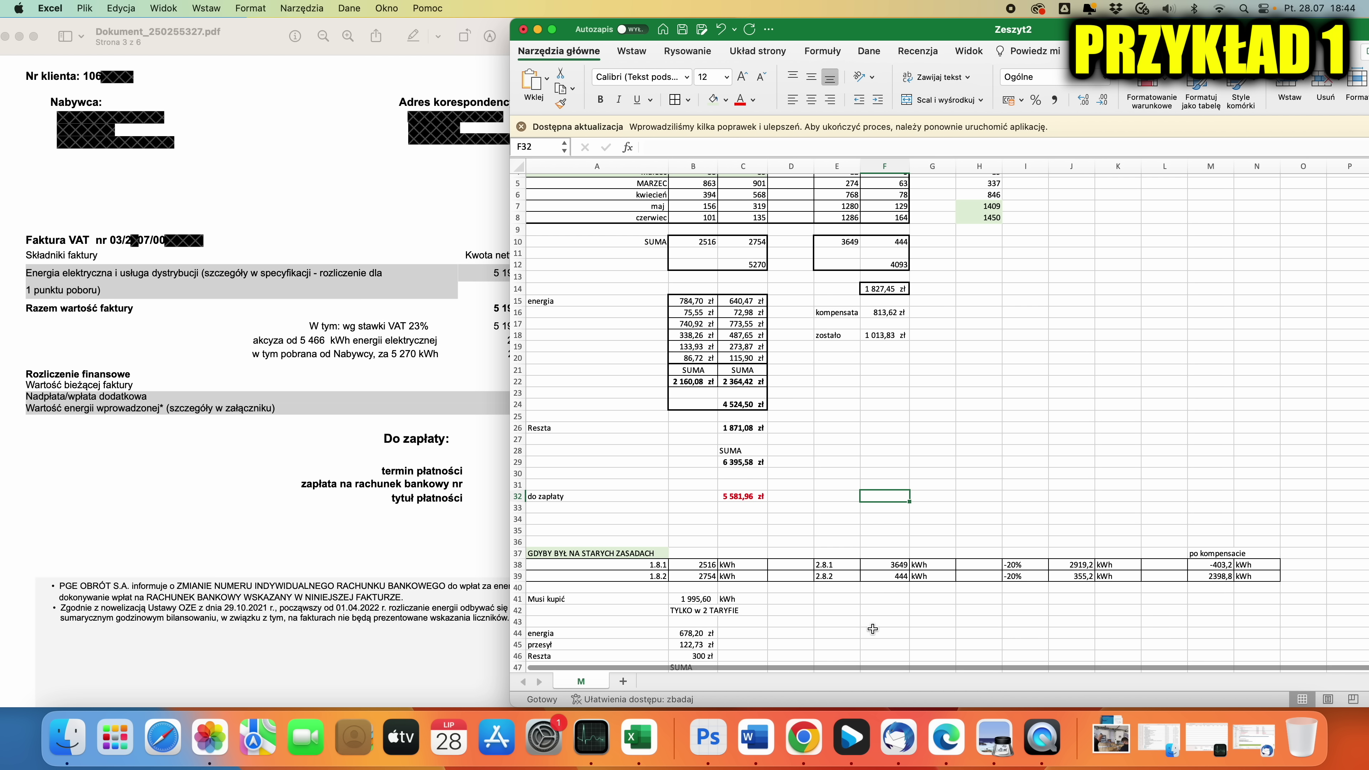
scroll(873, 629, "down", 6)
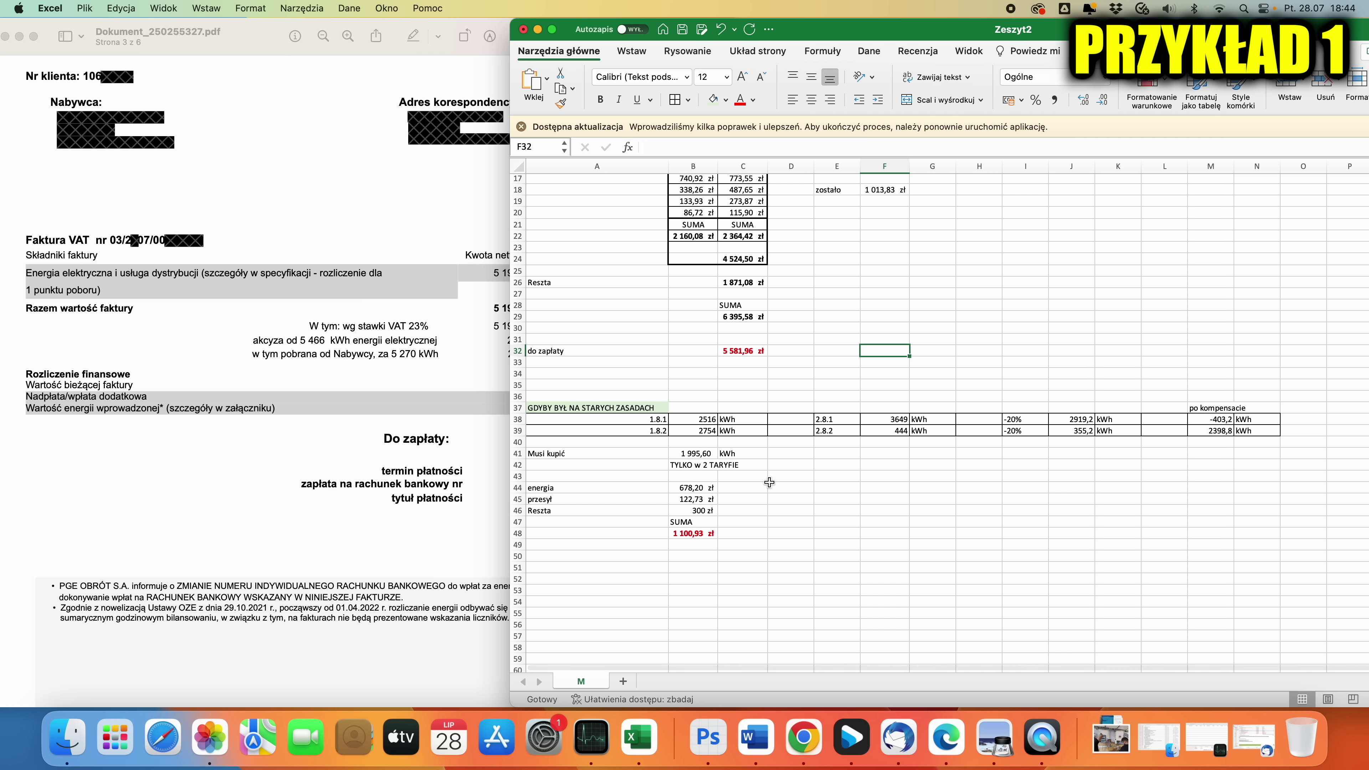
left_click(691, 487)
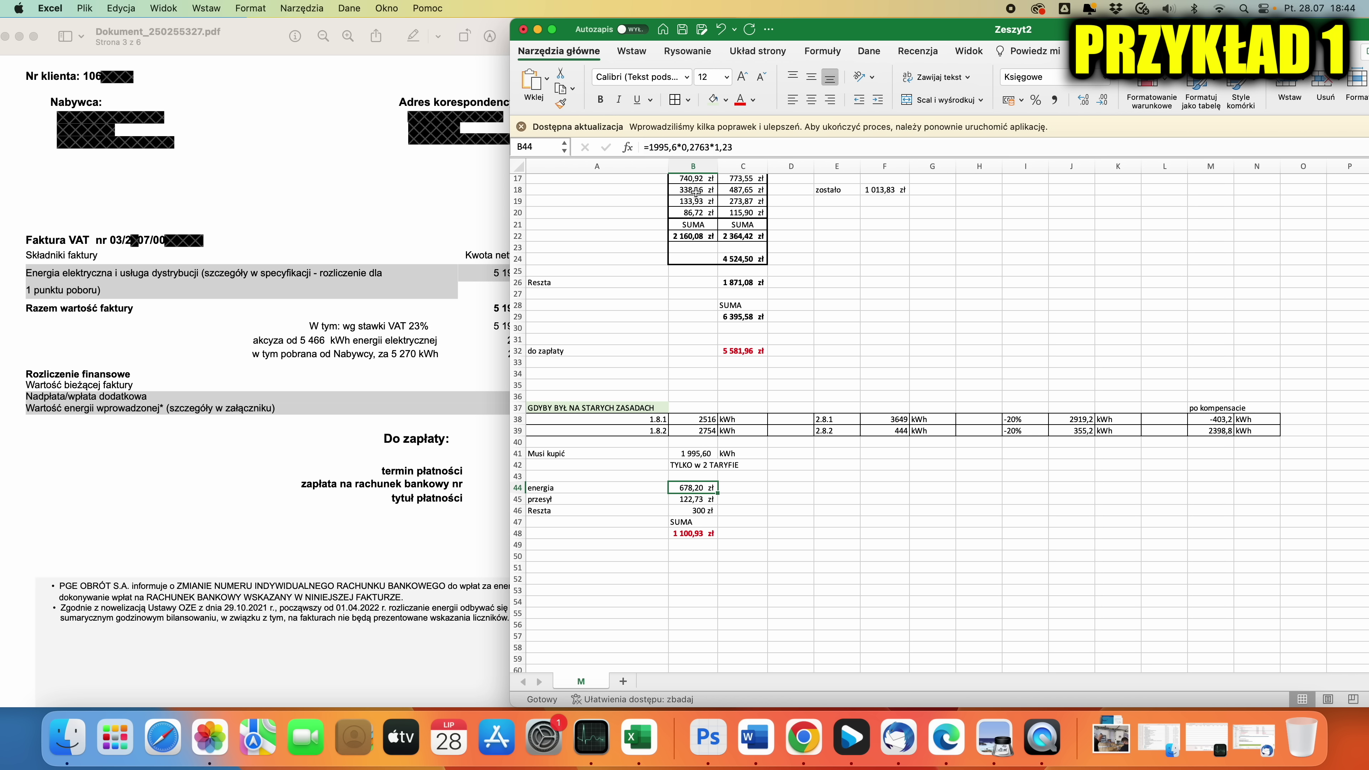
left_click(760, 511)
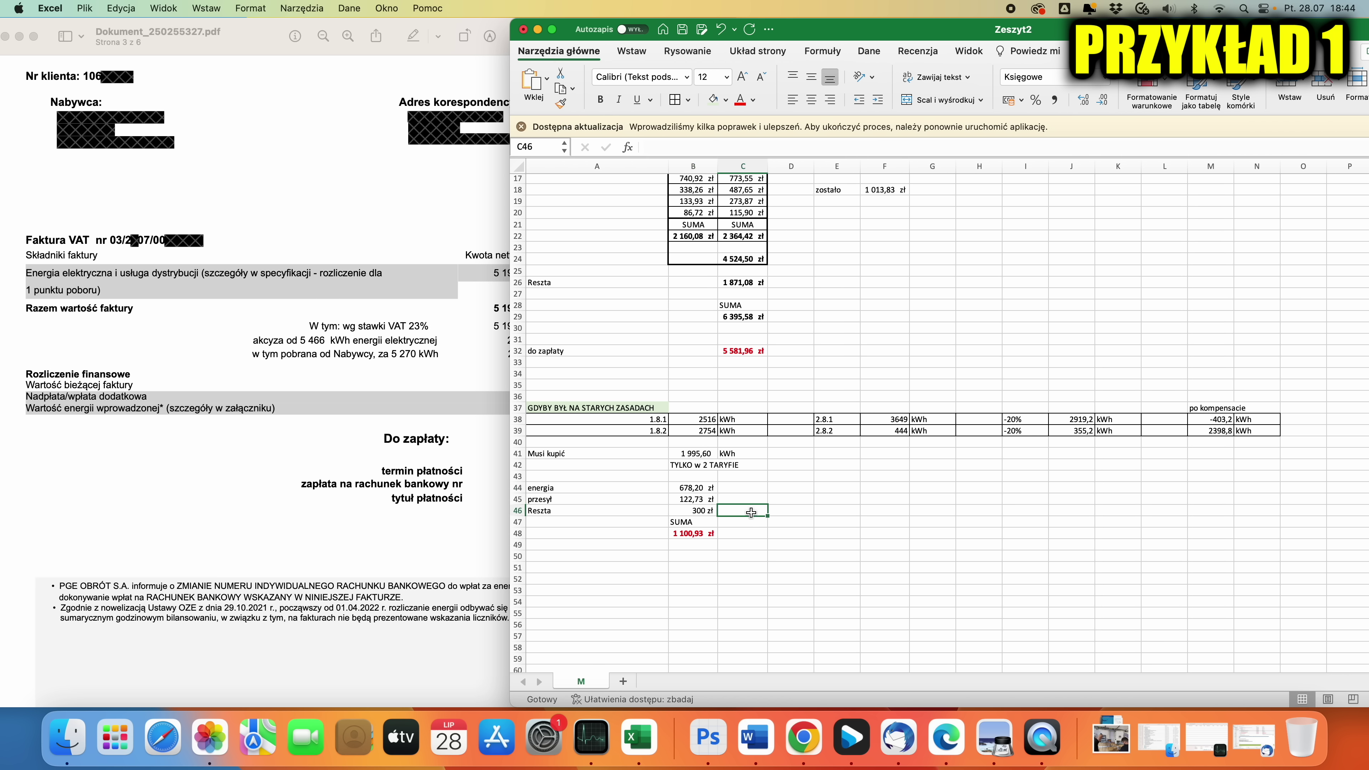
left_click(698, 502)
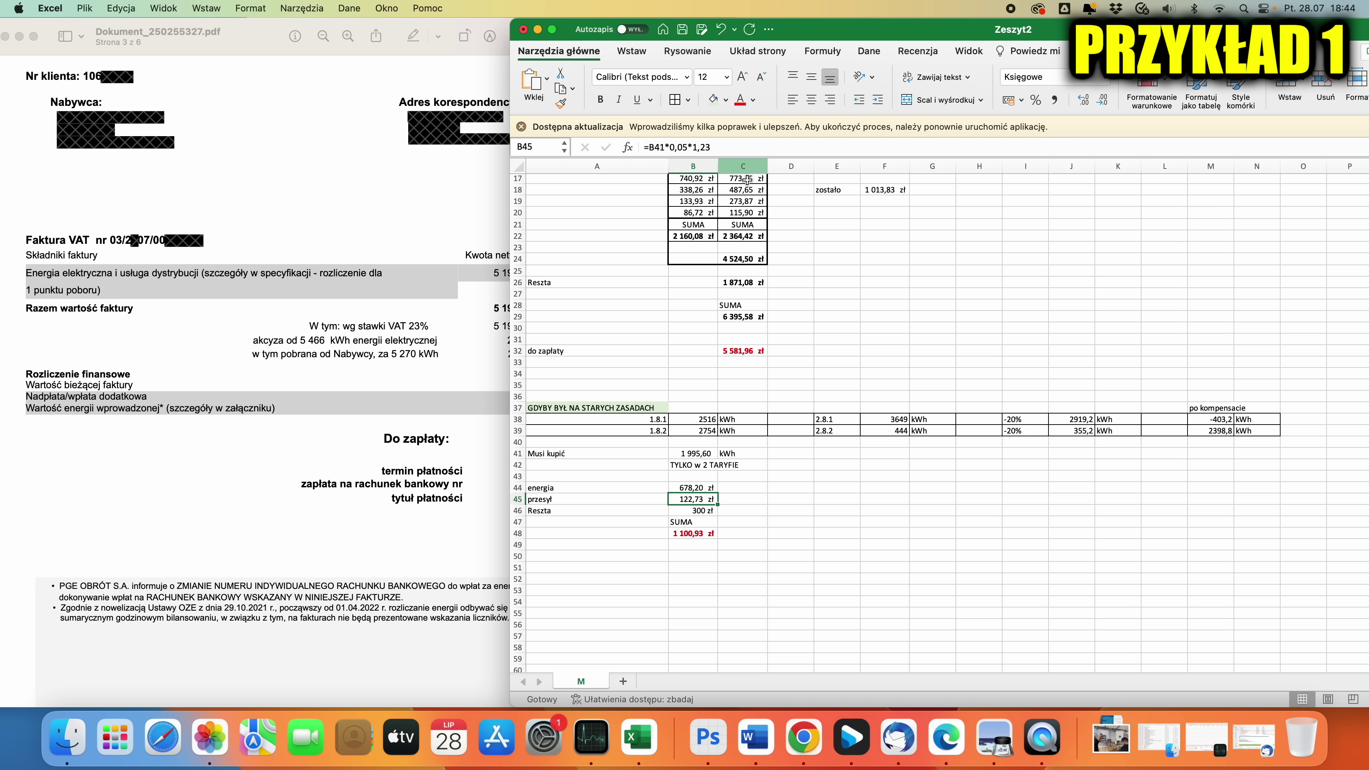
left_click(779, 524)
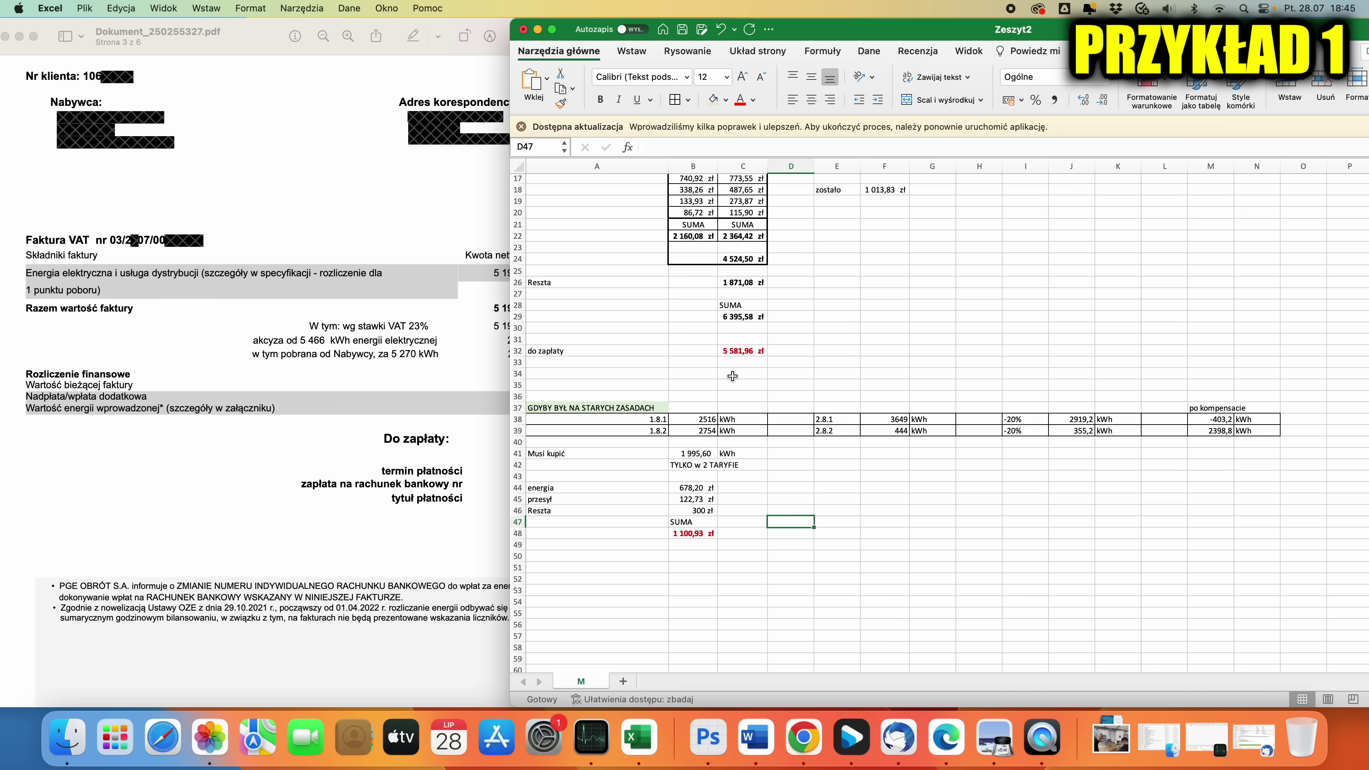
scroll(686, 437, "up", 5)
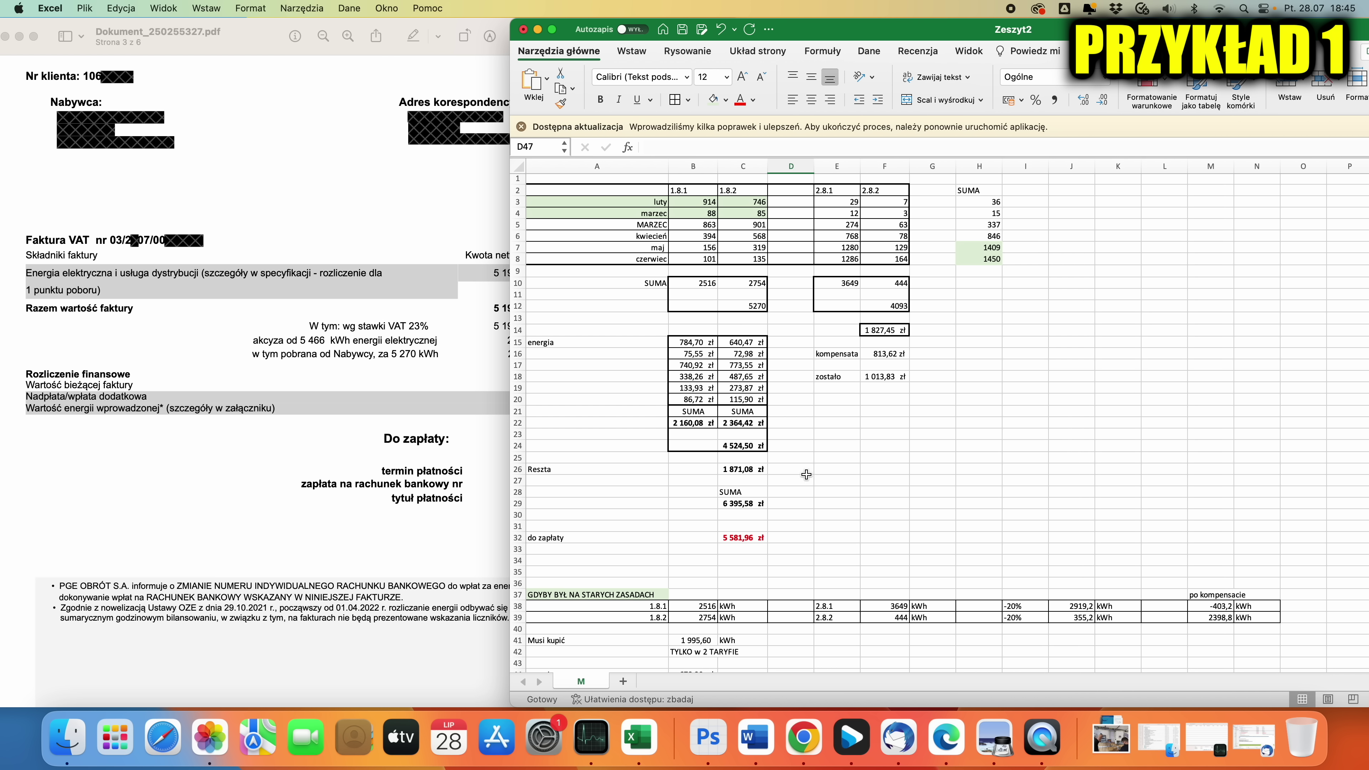
scroll(810, 493, "down", 3)
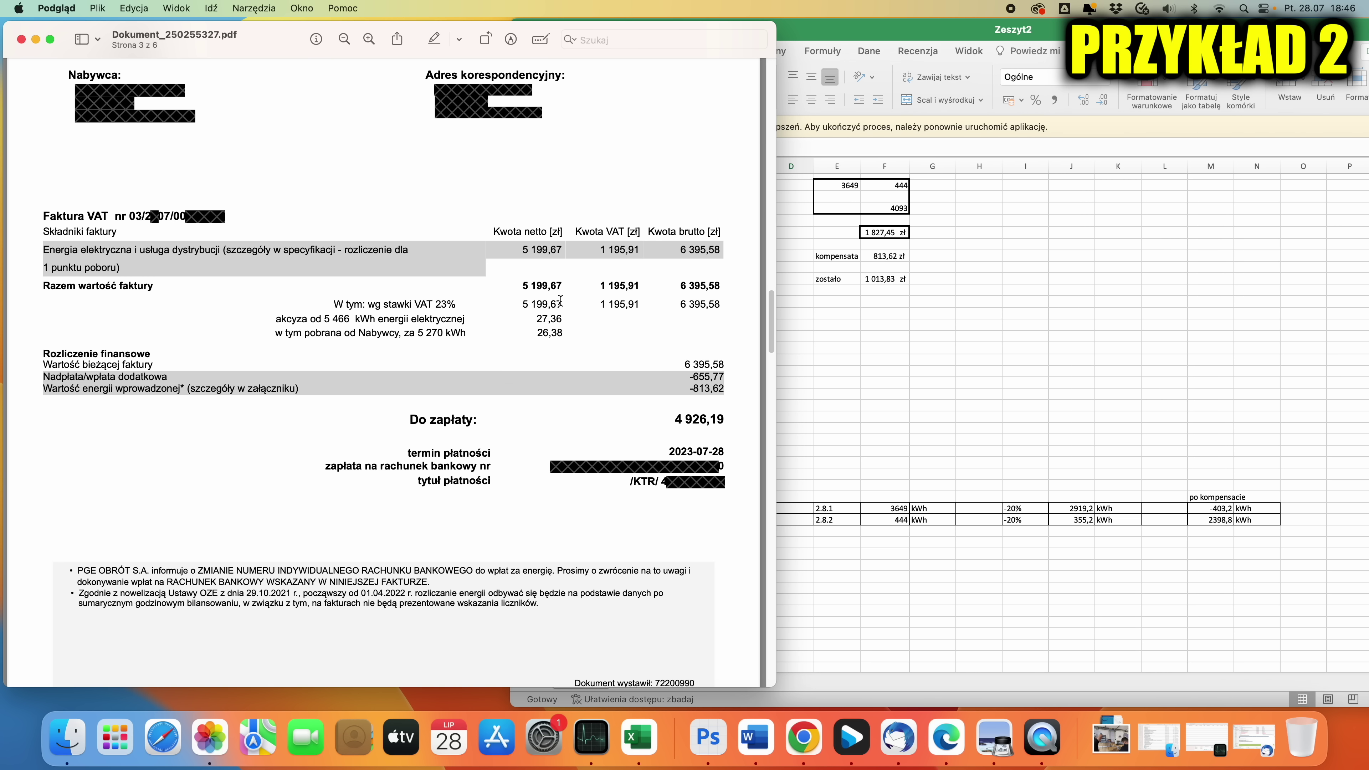
- In FV_TAURON_20230719221846.pdf, review the invoice summary for 01/07/2022 to 30/06/2023 and highlight the amount due
scroll(534, 318, "up", 3)
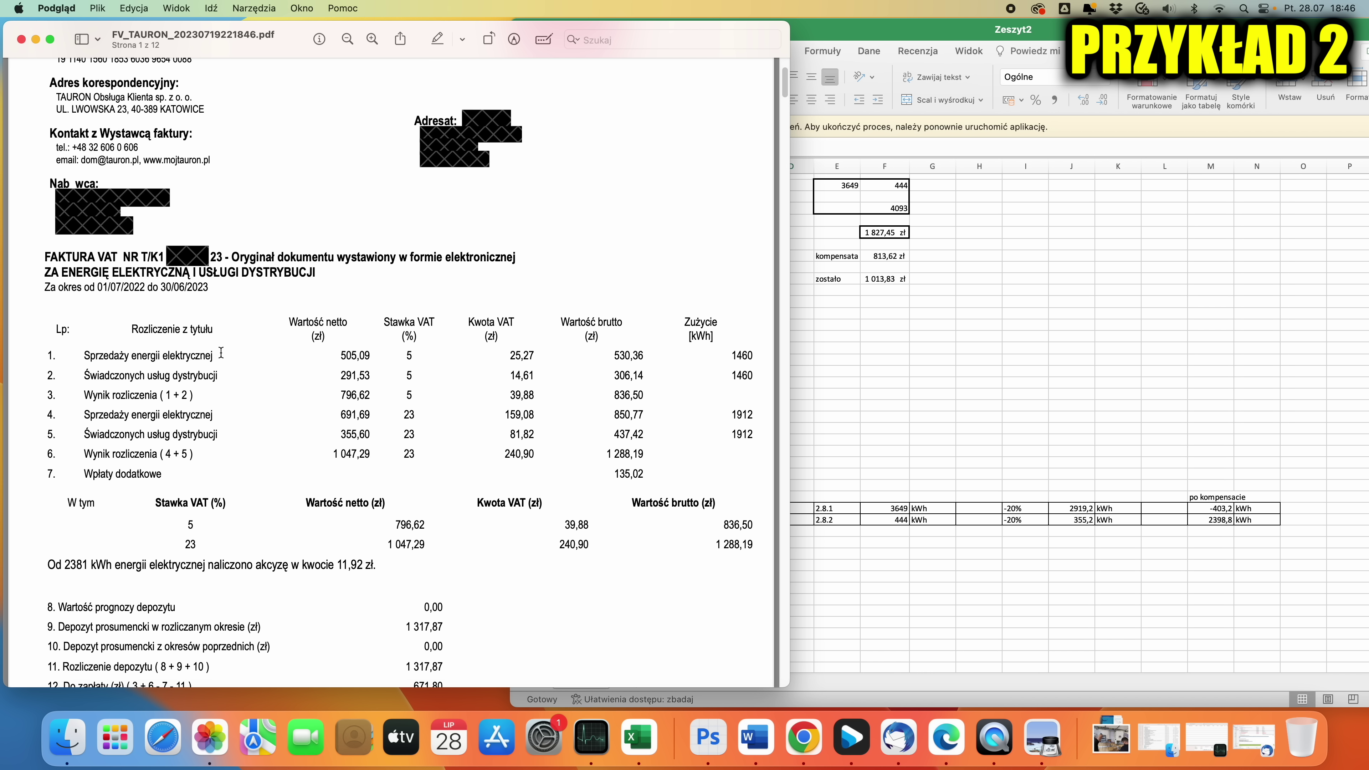
scroll(320, 362, "down", 4)
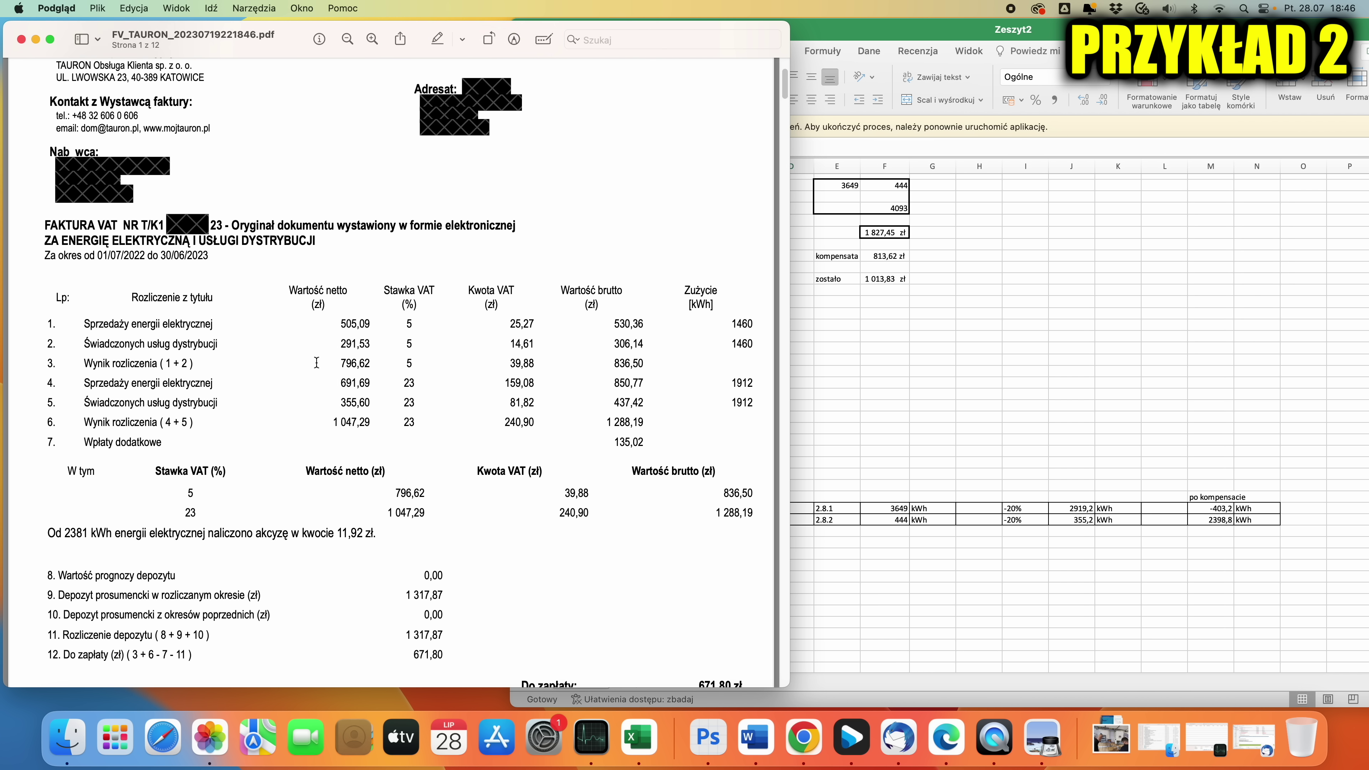
scroll(574, 371, "down", 2)
scroll(339, 341, "up", 4)
scroll(188, 270, "down", 1)
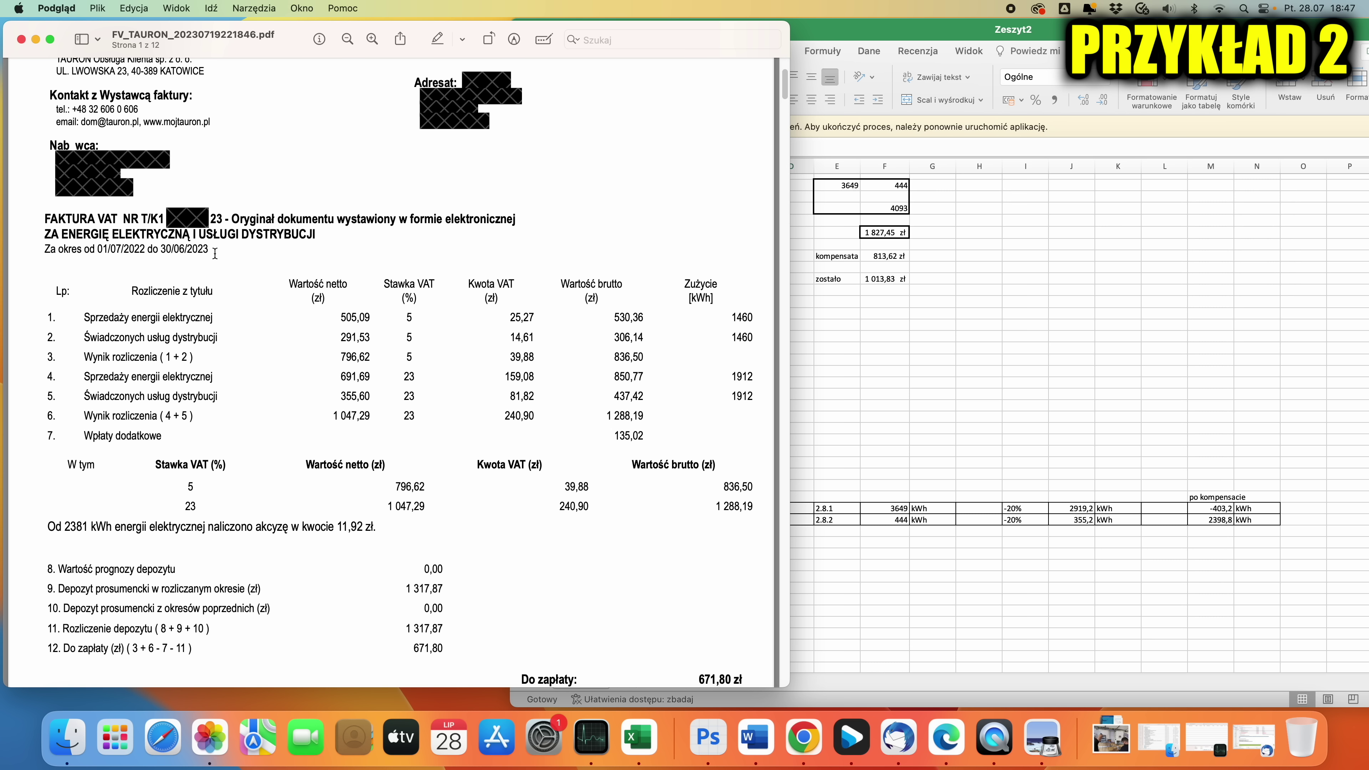
scroll(527, 354, "down", 5)
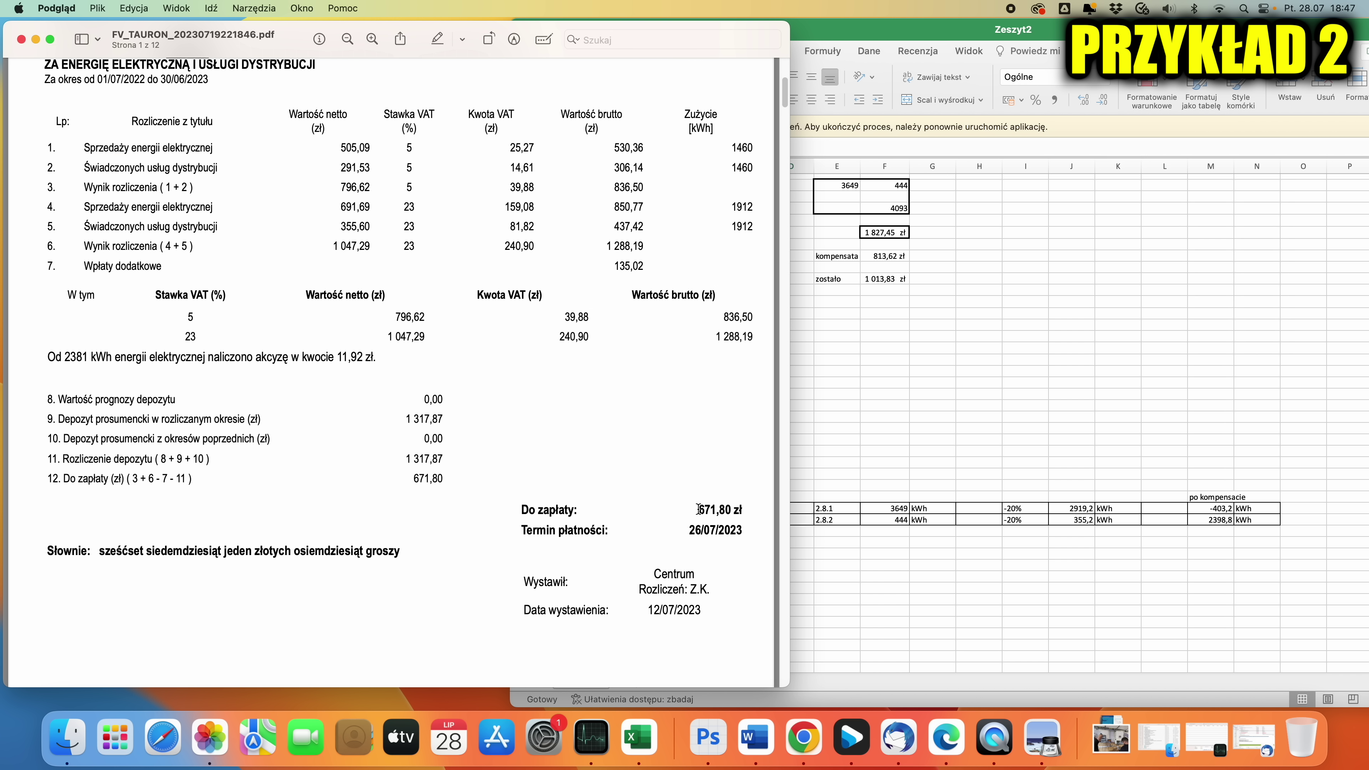
left_click_drag(699, 508, 739, 511)
- Using the meter readings in the invoice attachment, enter 3372 kWh drawn and 8676 kWh fed in into F24:G25 of the workbook
scroll(204, 281, "down", 20)
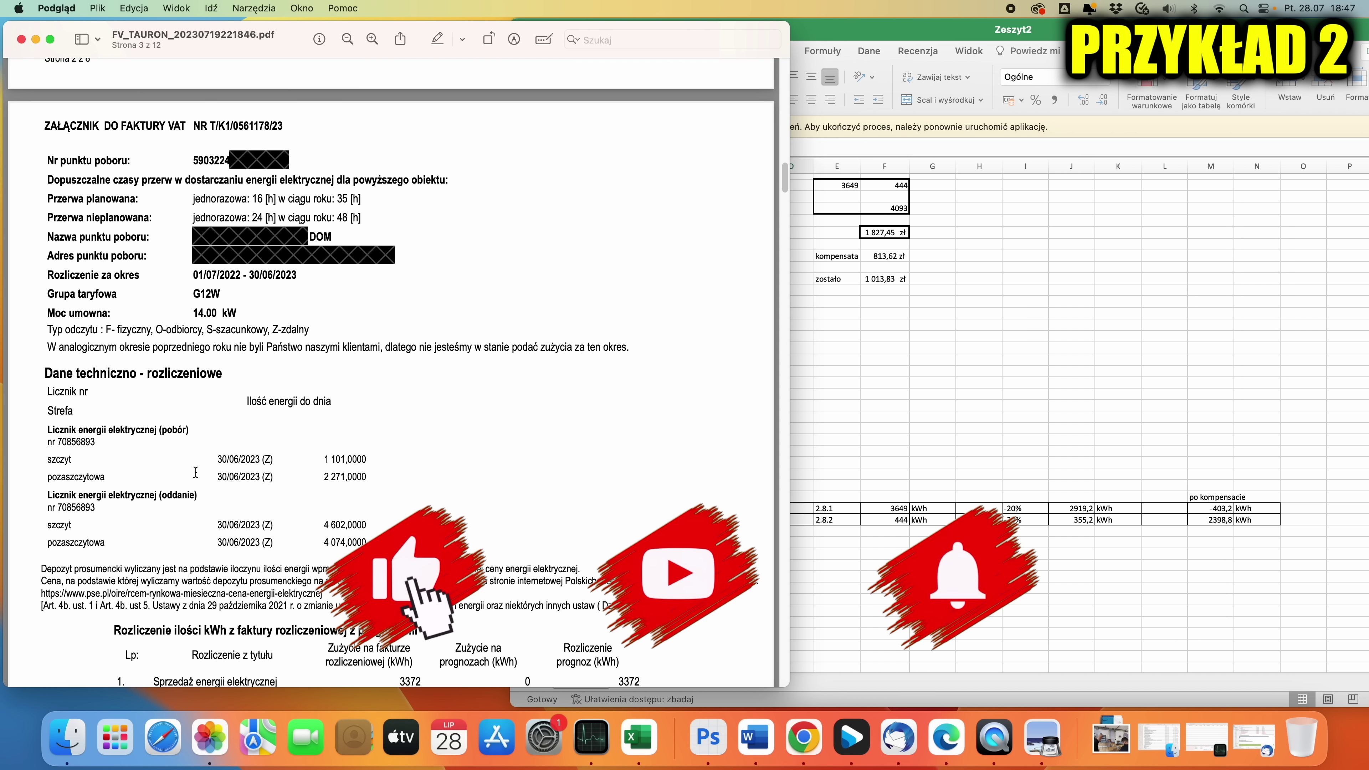
scroll(90, 373, "down", 3)
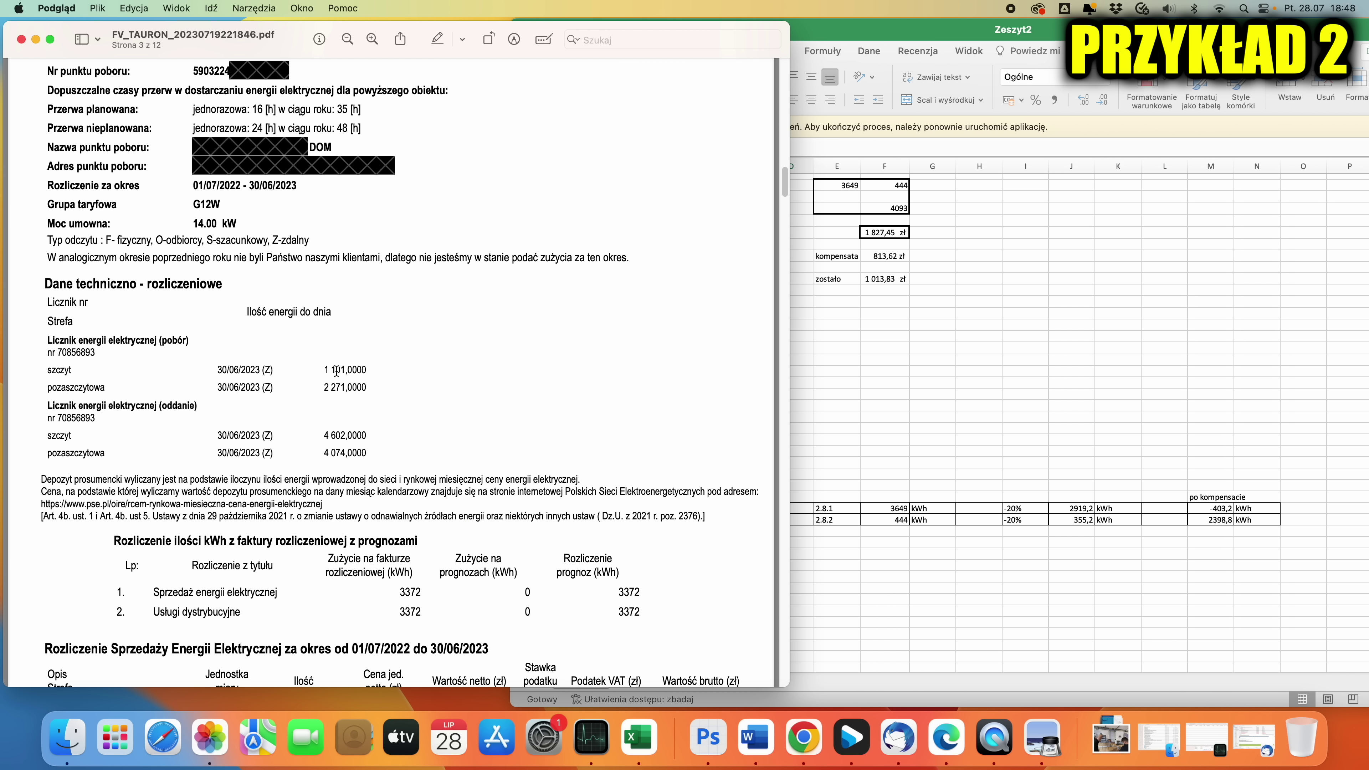
left_click(885, 346)
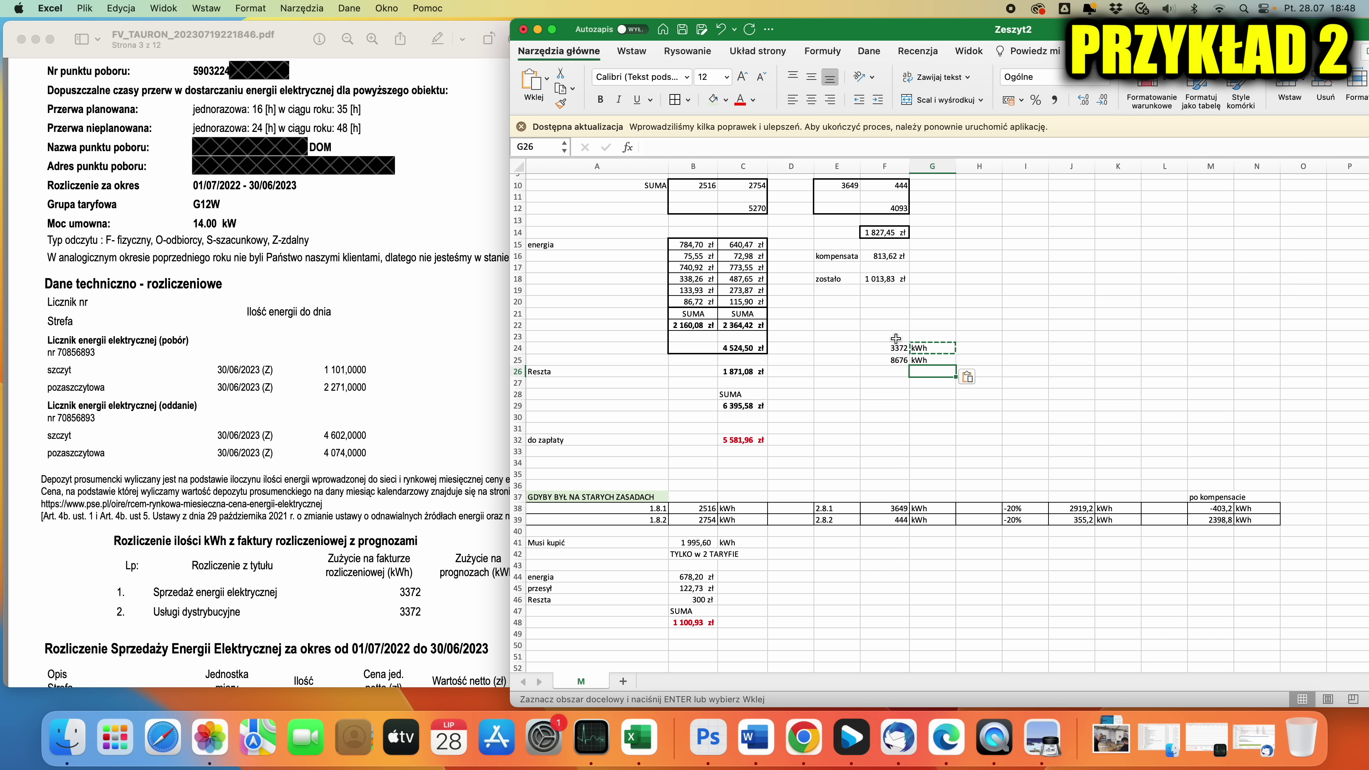
- Calculate 80% of the fed-in energy in cell F27 with the formula =F25*0,8
left_click(894, 383)
type("=")
key("Up")
key("Up")
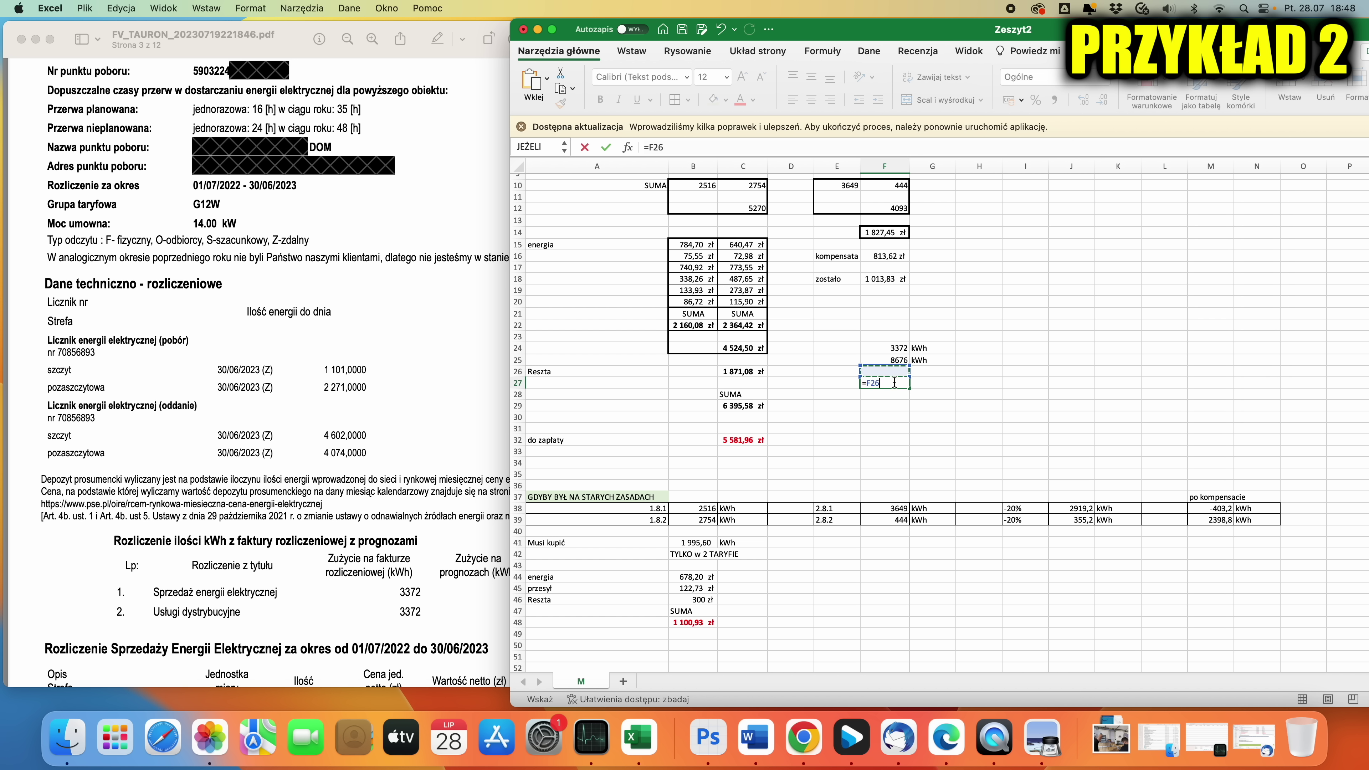
type("*")
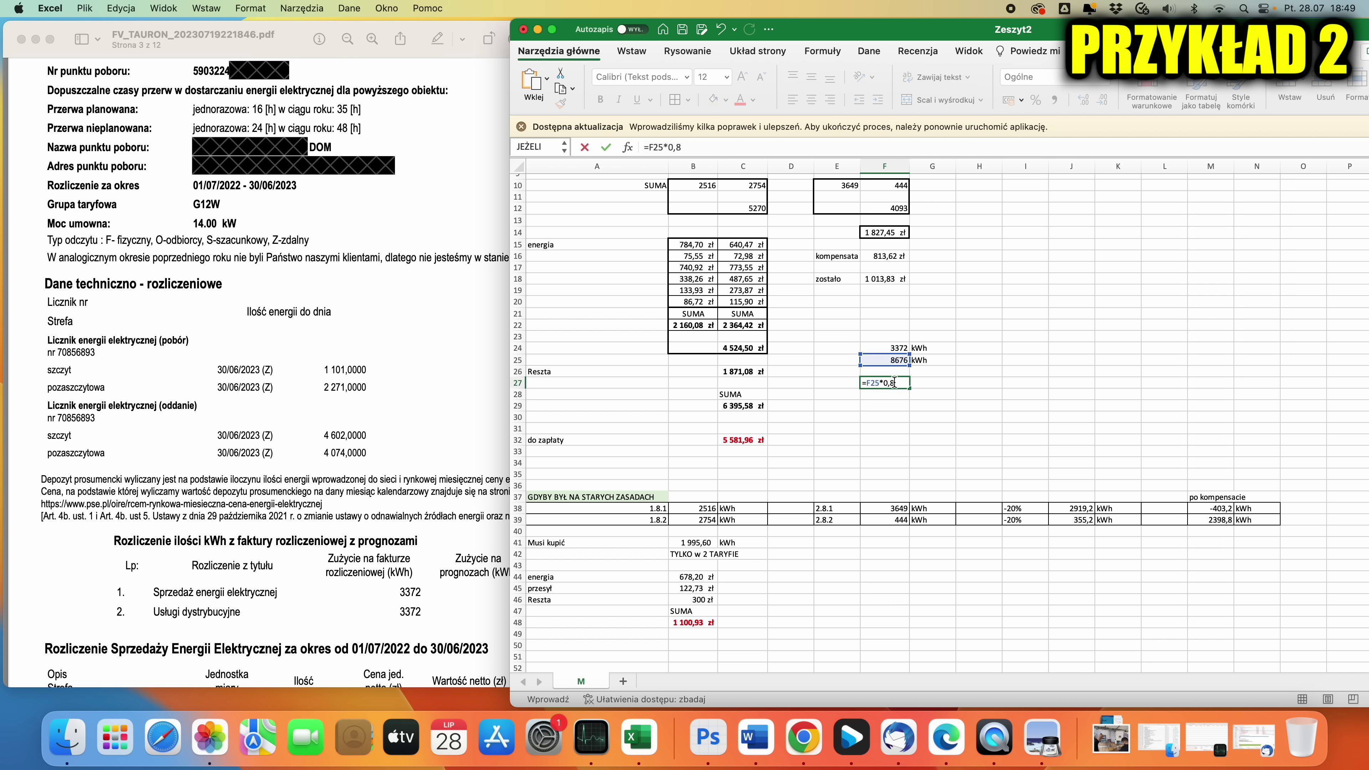
key("Return")
- Calculate the energy balance in cell F29 by subtracting the 80% value in F27 from the drawn energy in F24
key("Return")
type("=")
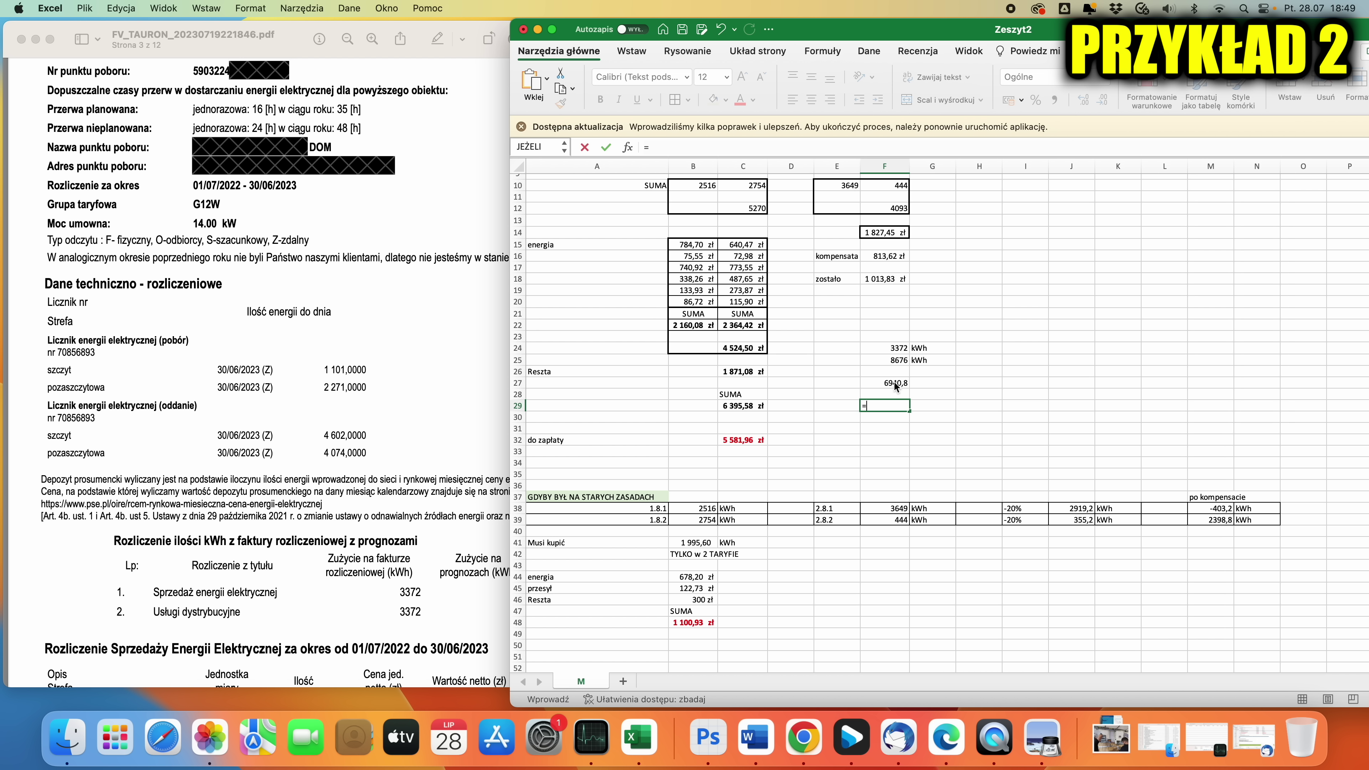
key("Up")
key("Up")
key("Up")
key("Up")
key("Up")
type("-")
key("Up")
key("Return")
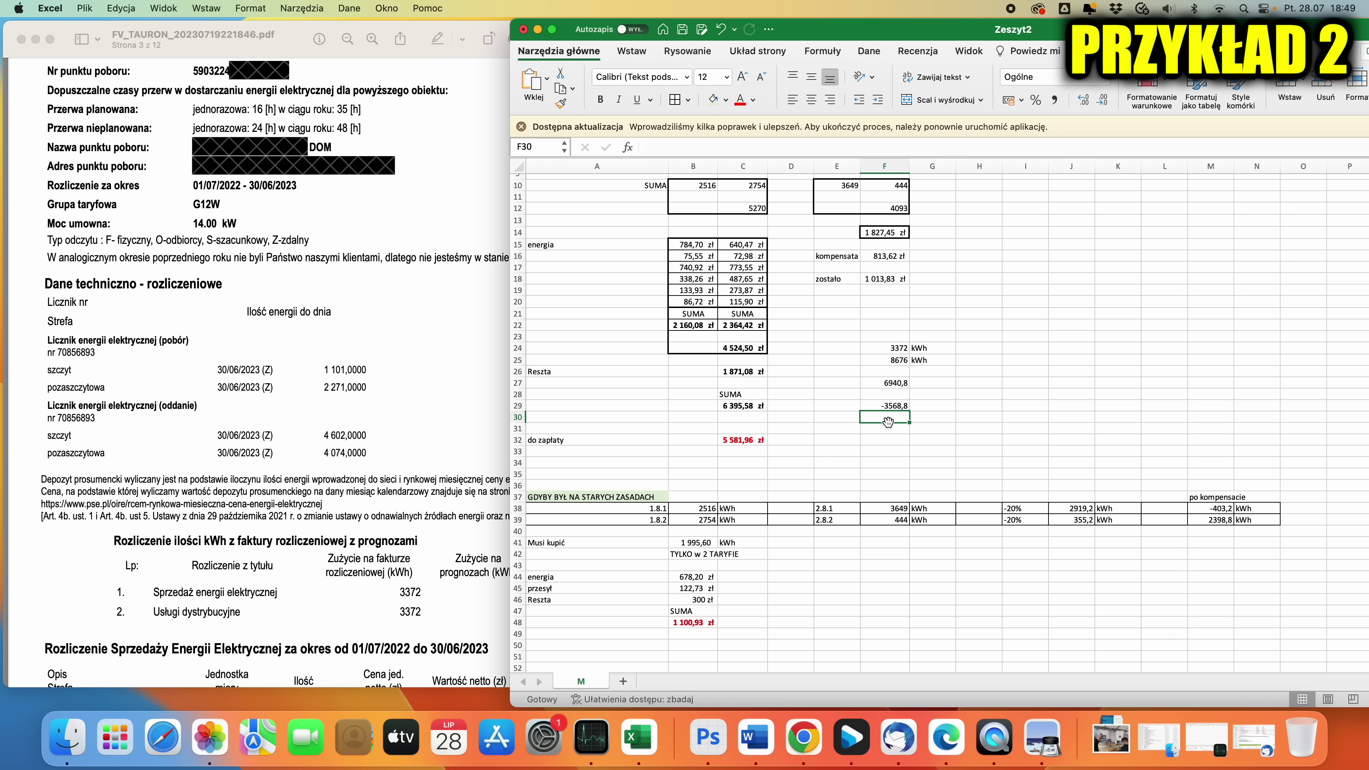
- Compare the billed consumption in the Tauron invoice with the drawn energy entered in cell F24
left_click(413, 445)
scroll(426, 458, "down", 3)
scroll(426, 459, "down", 3)
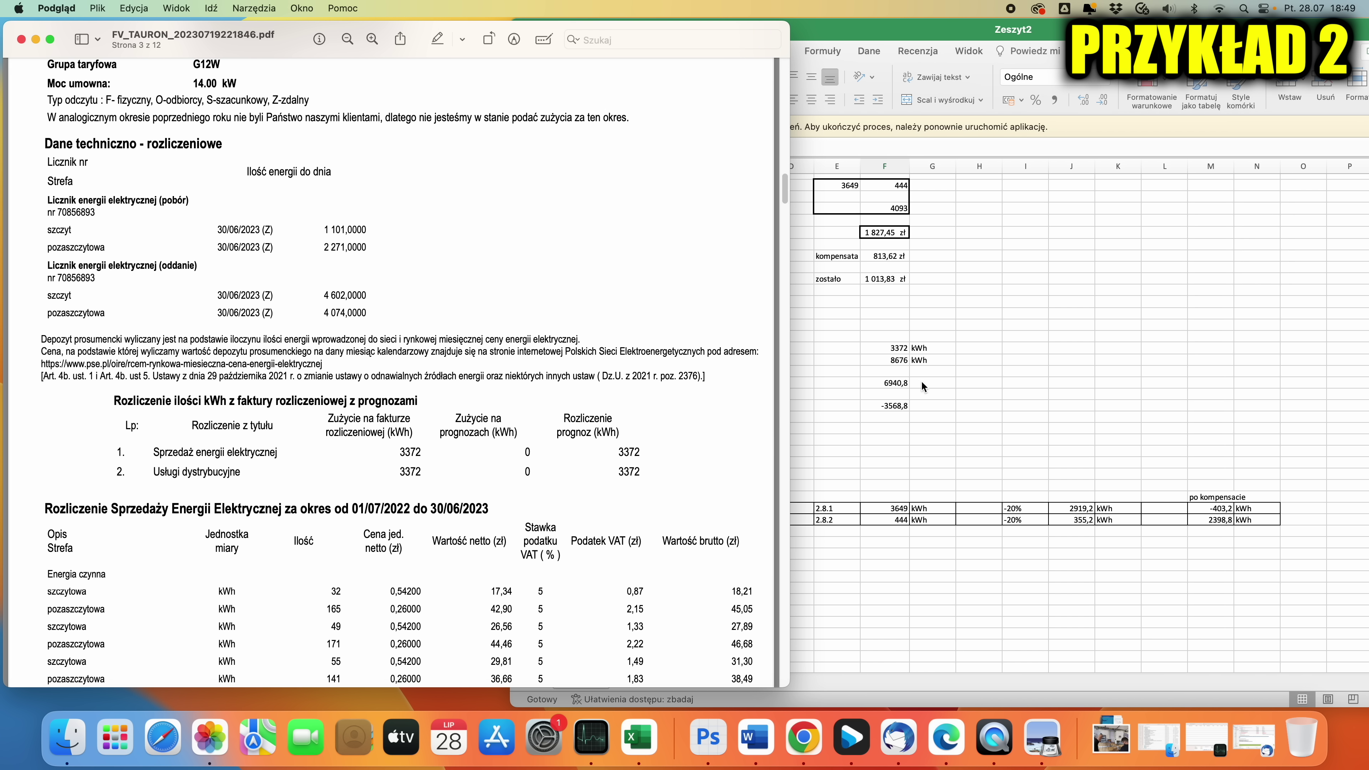
left_click(897, 348)
left_click(423, 458)
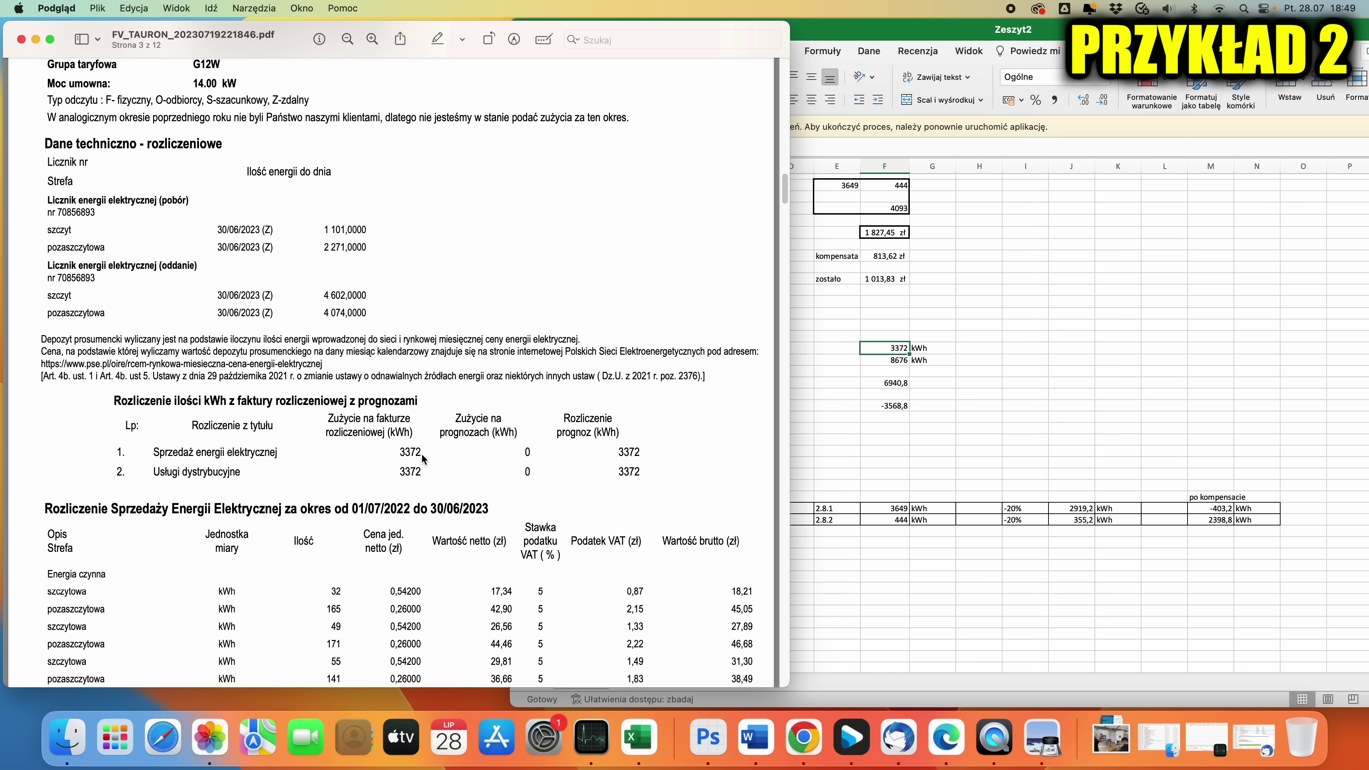
- Examine the quantities, net unit prices and VAT rates in the invoice's energy sales settlement, highlighting the first peak-zone price
scroll(431, 448, "down", 5)
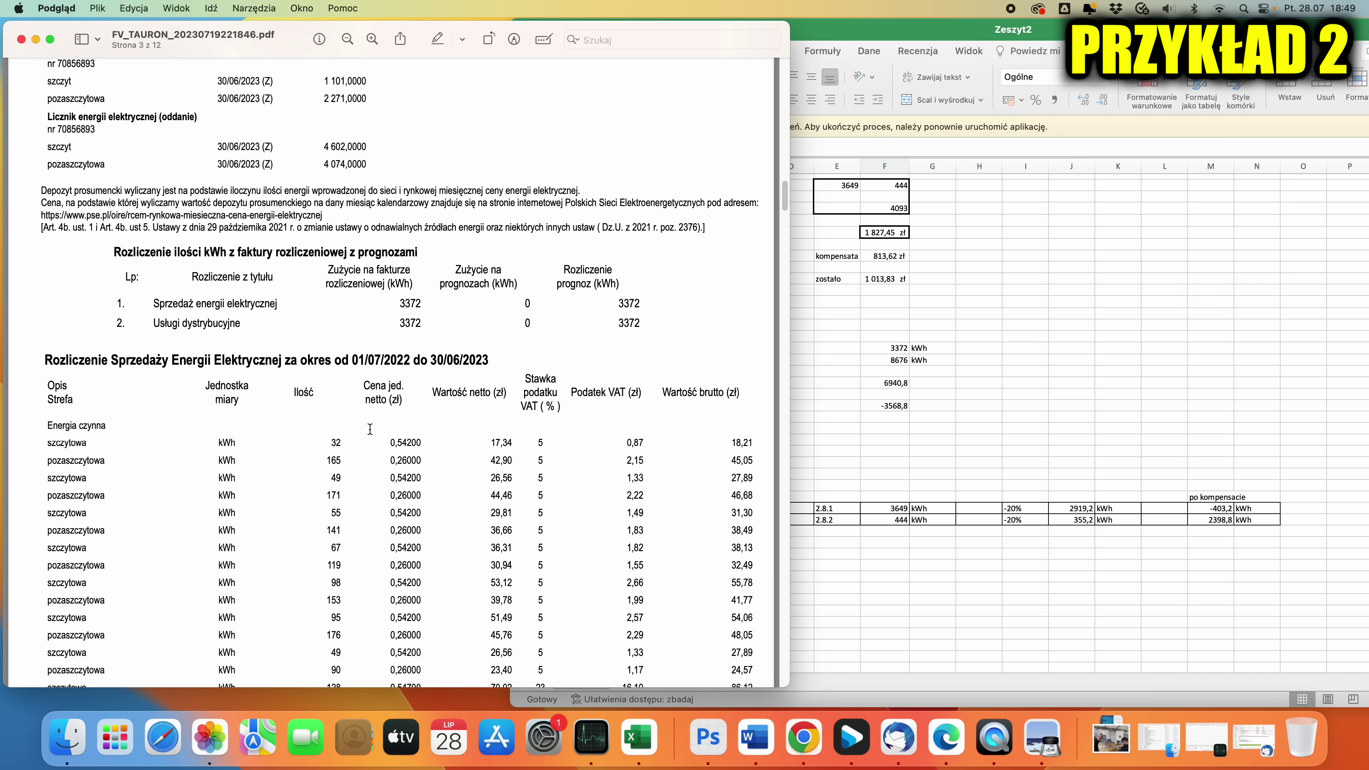
scroll(431, 457, "down", 1)
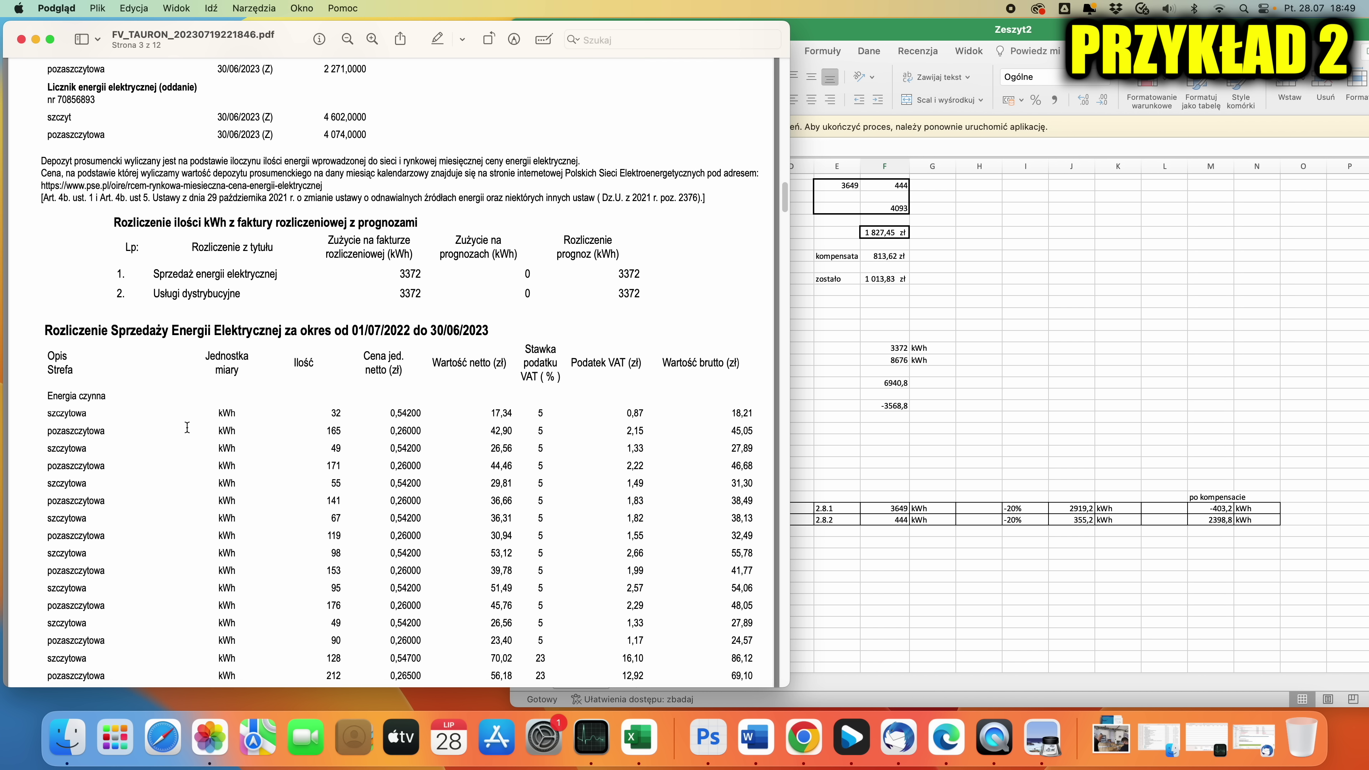
left_click_drag(398, 413, 417, 414)
scroll(399, 453, "down", 5)
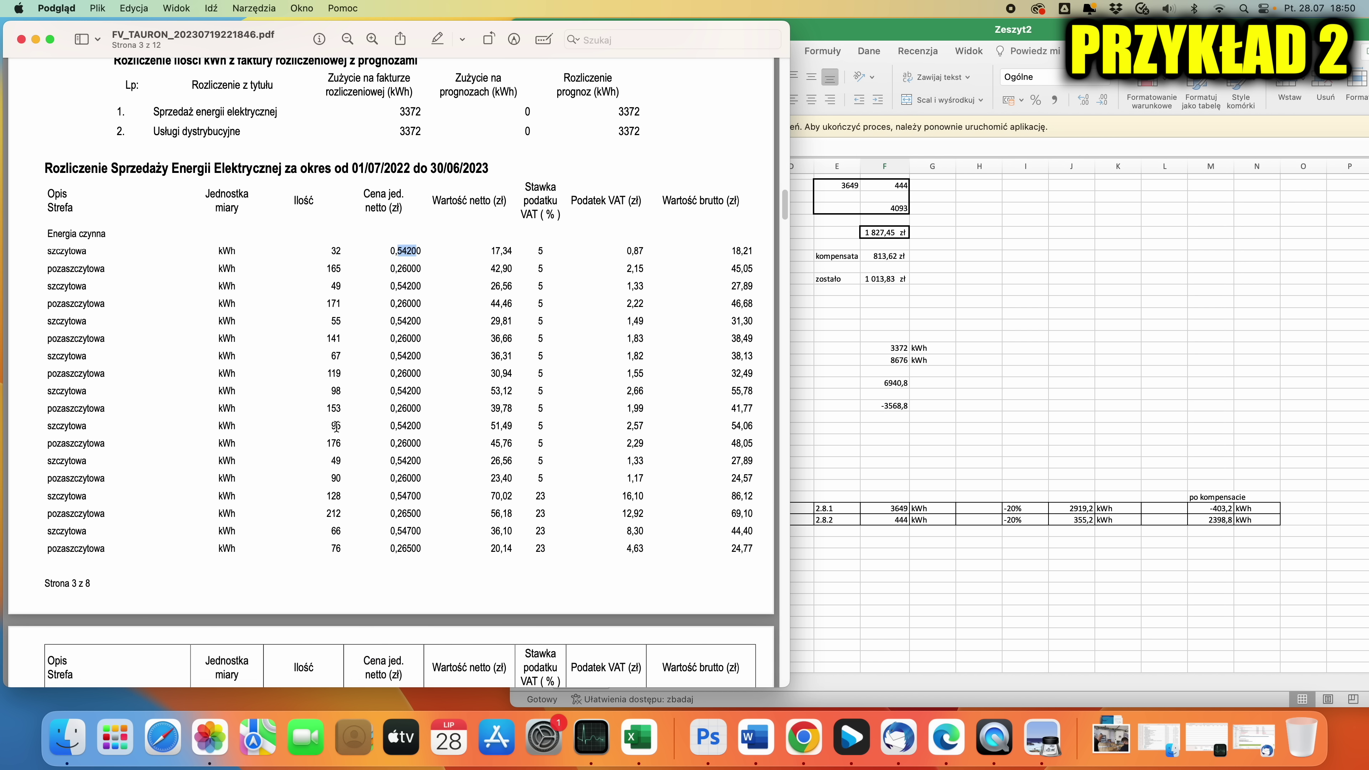
scroll(336, 426, "down", 5)
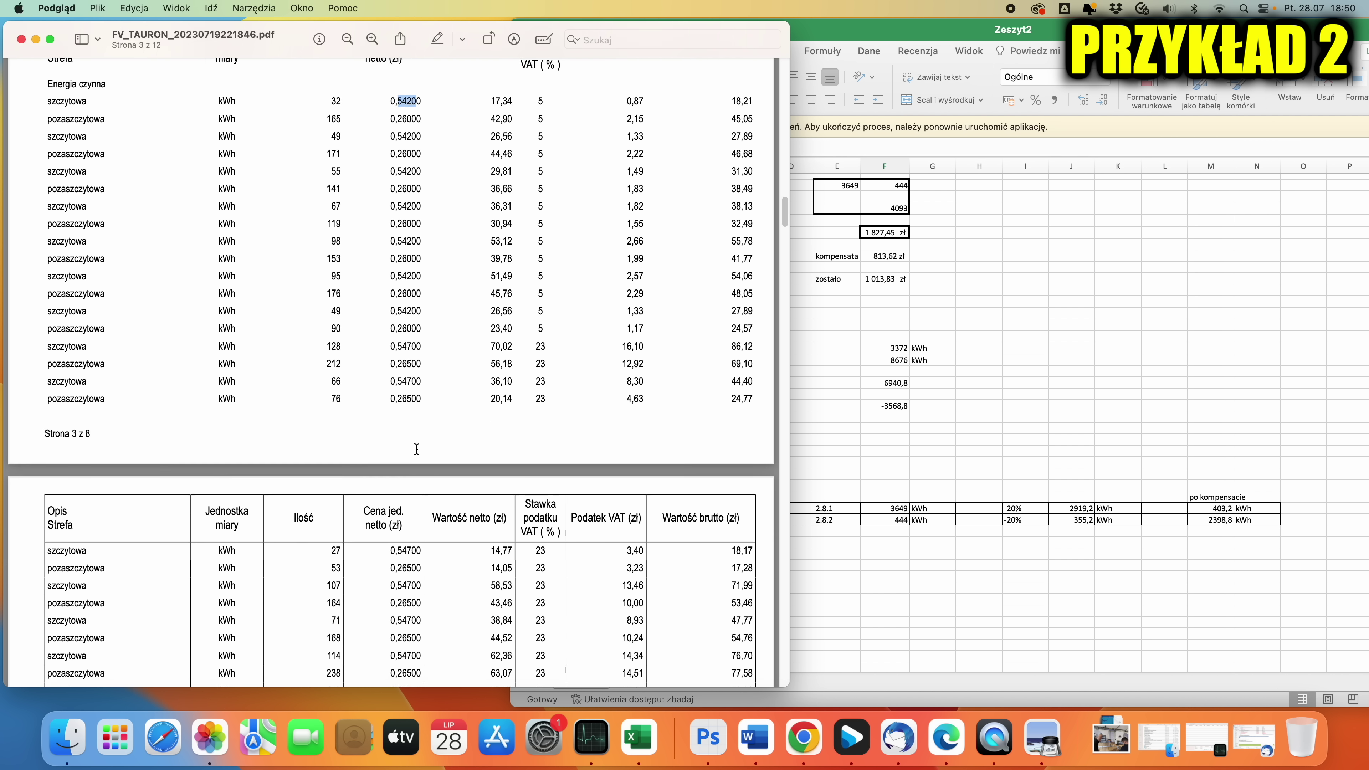
scroll(417, 449, "down", 8)
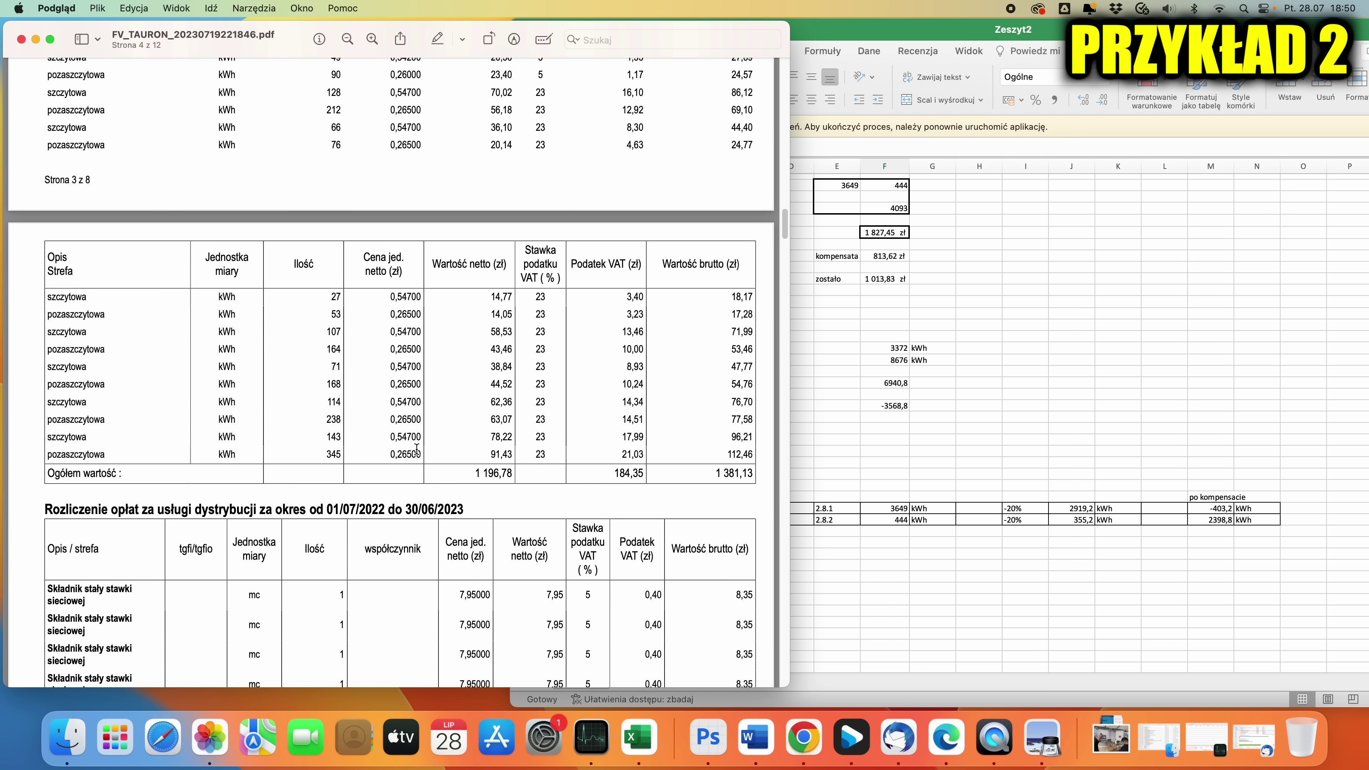
scroll(418, 432, "up", 9)
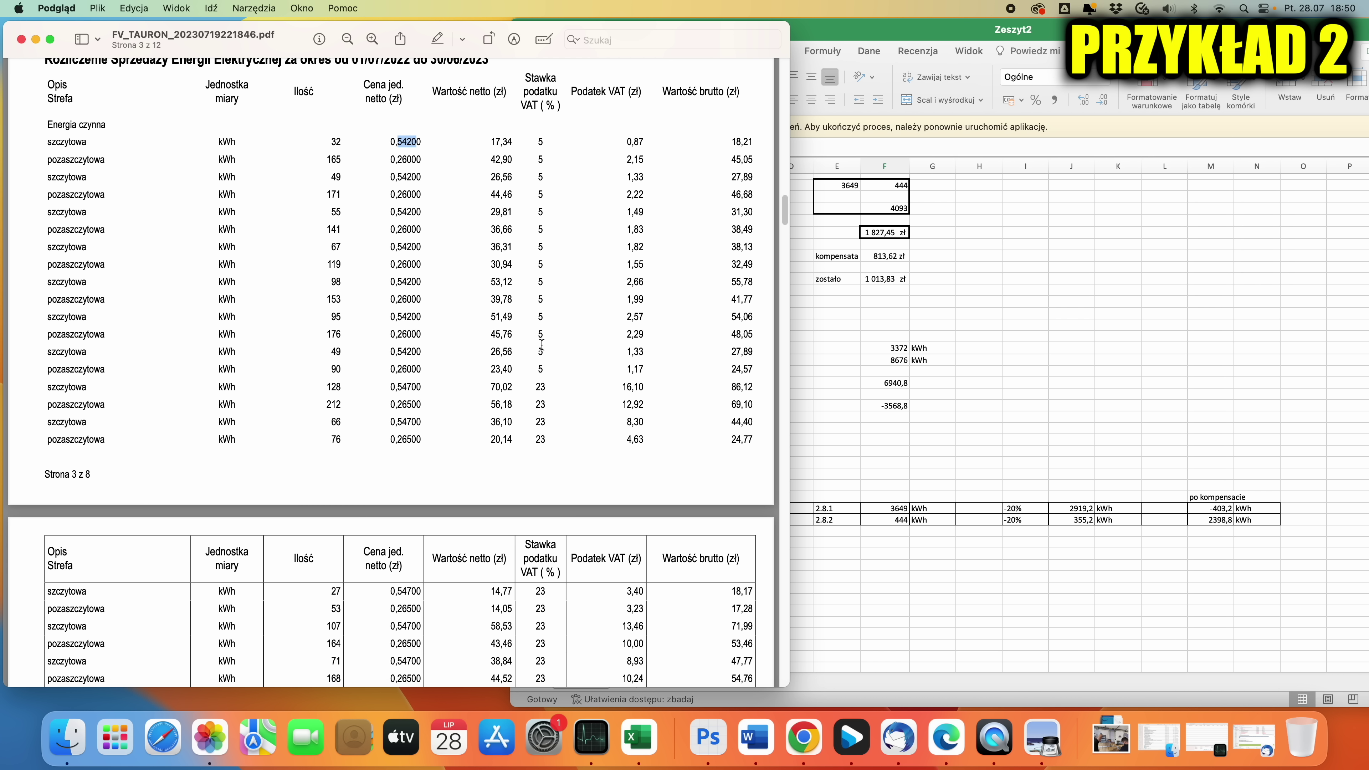
- Highlight the 5% VAT rates in the energy sales settlement and review its remaining rows down to the total line
left_click_drag(545, 373, 539, 143)
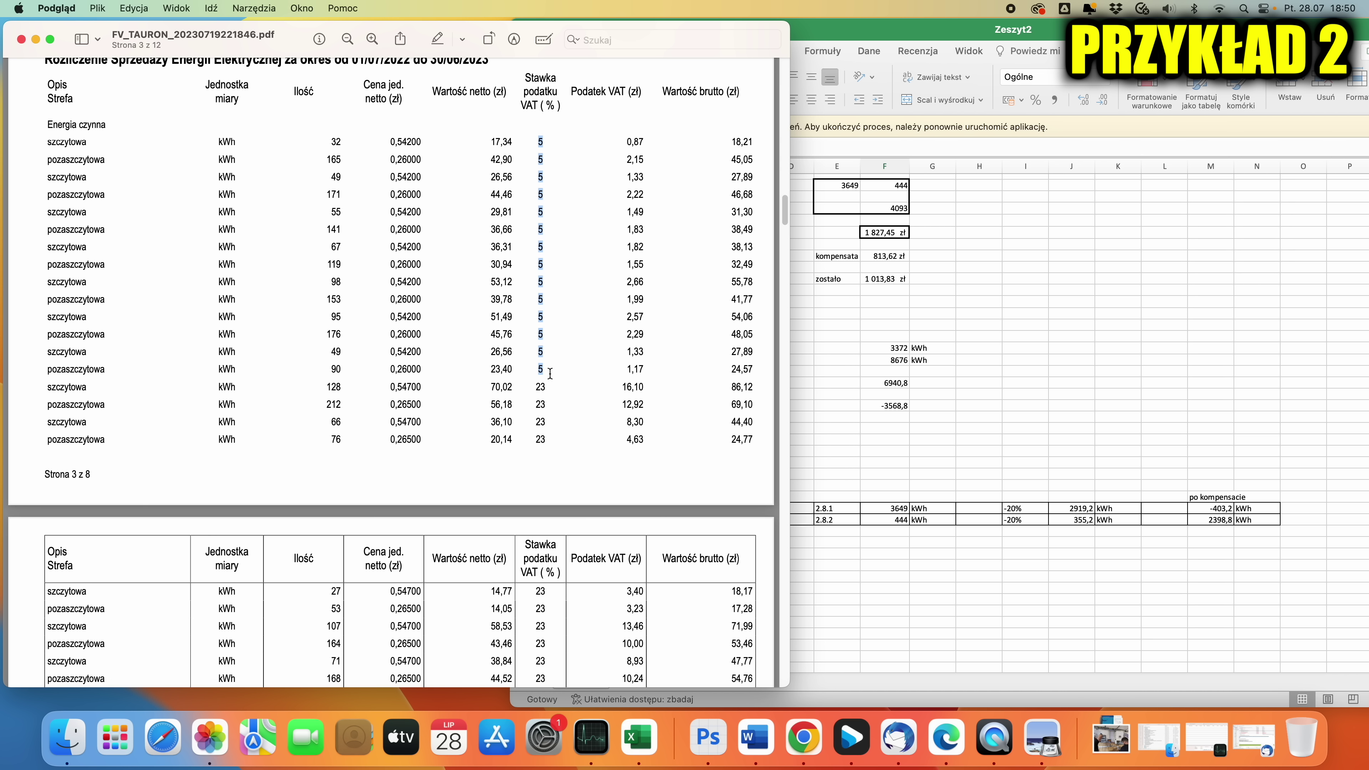
scroll(545, 386, "down", 1)
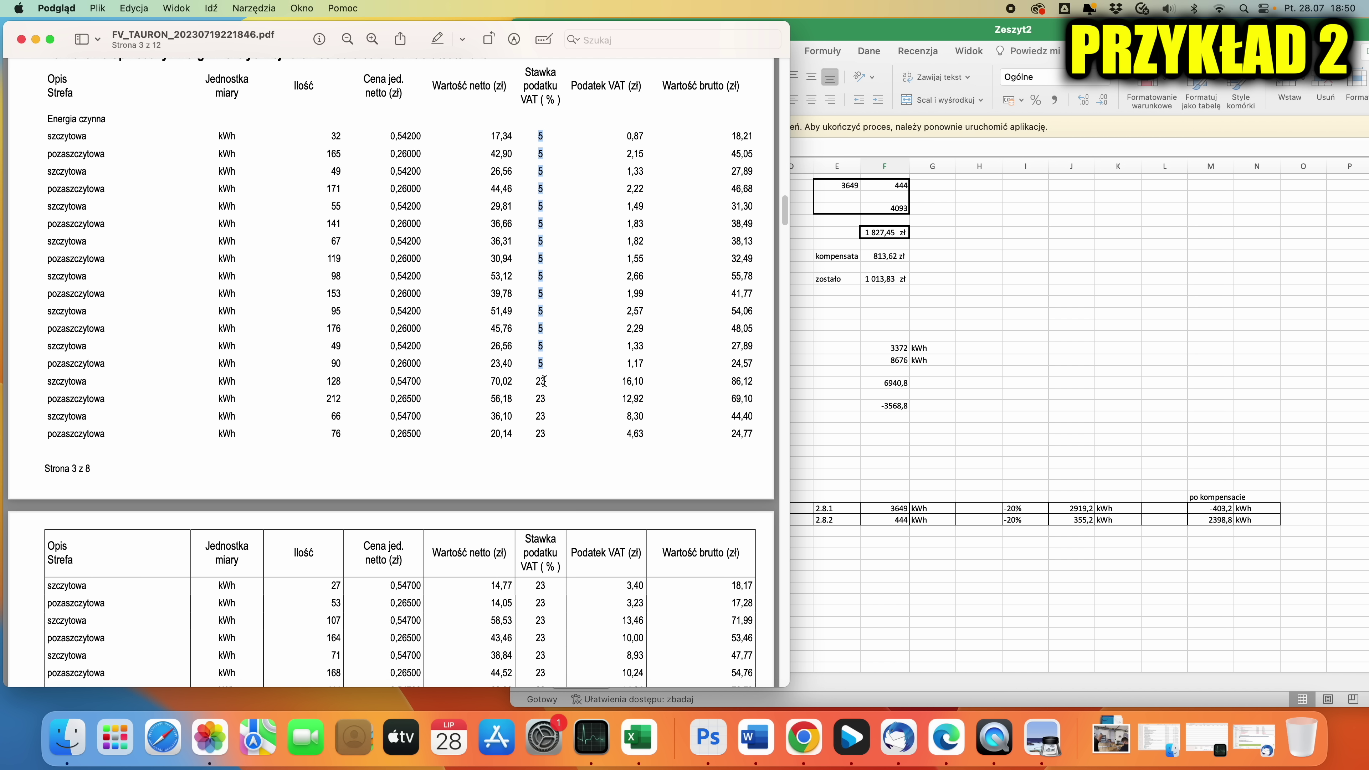
scroll(546, 388, "down", 3)
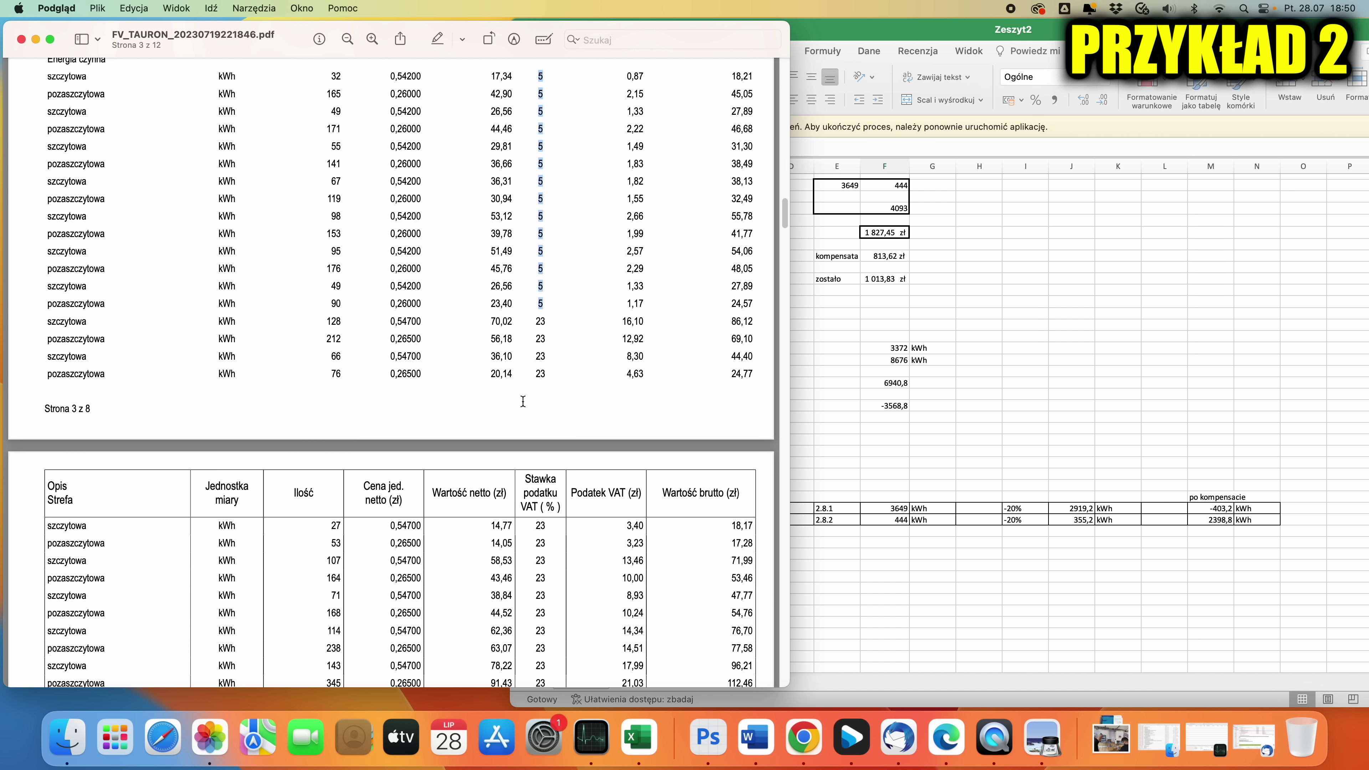
scroll(522, 401, "down", 3)
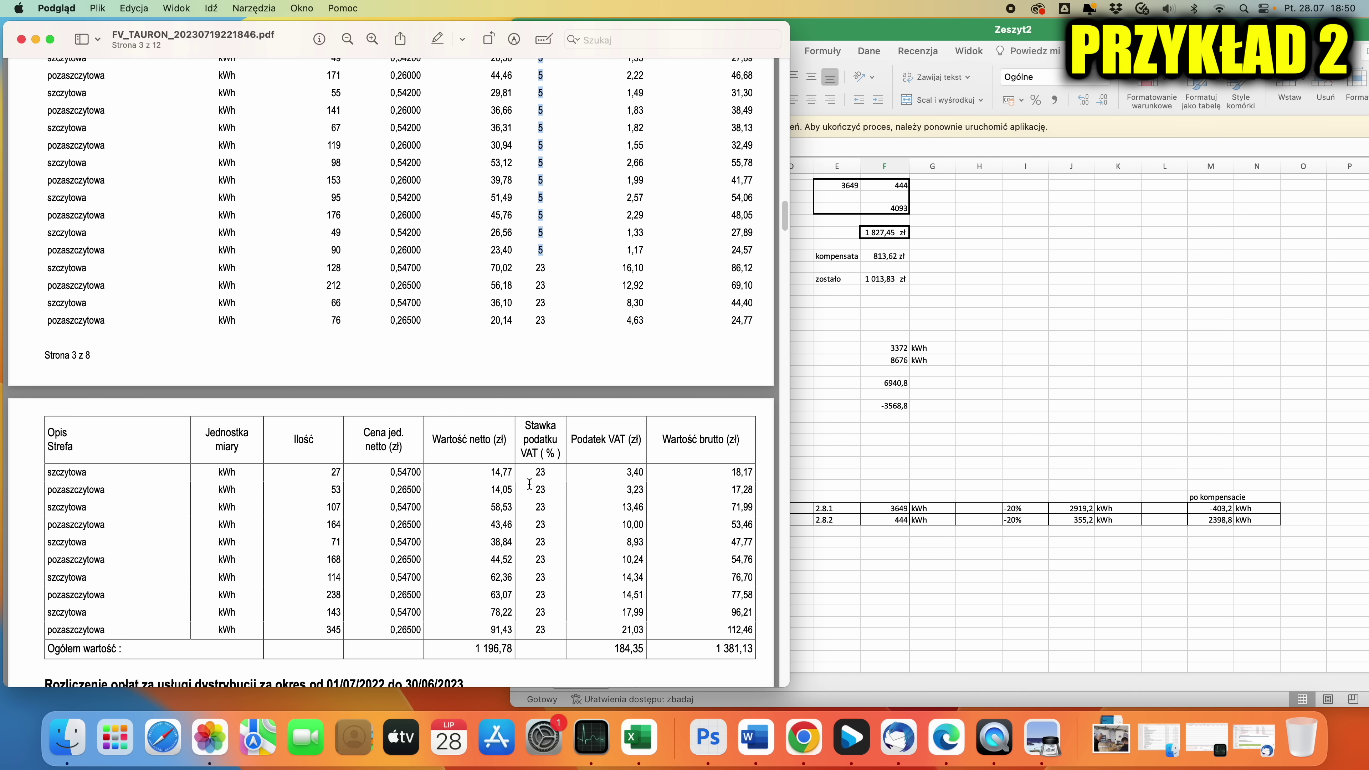
scroll(529, 483, "down", 5)
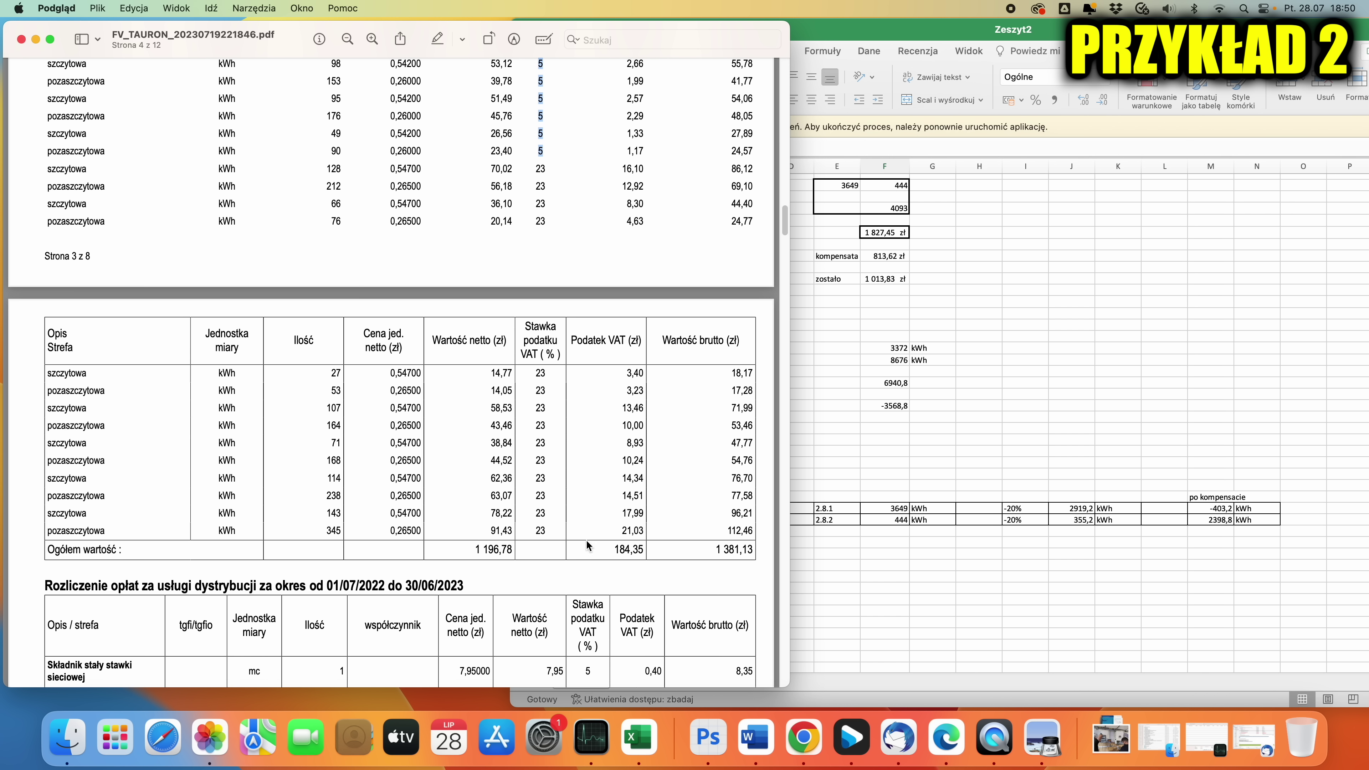
- Reposition the spreadsheet clear of the invoice and enter the gross energy sales total 1381 in cell I27
left_click(1013, 384)
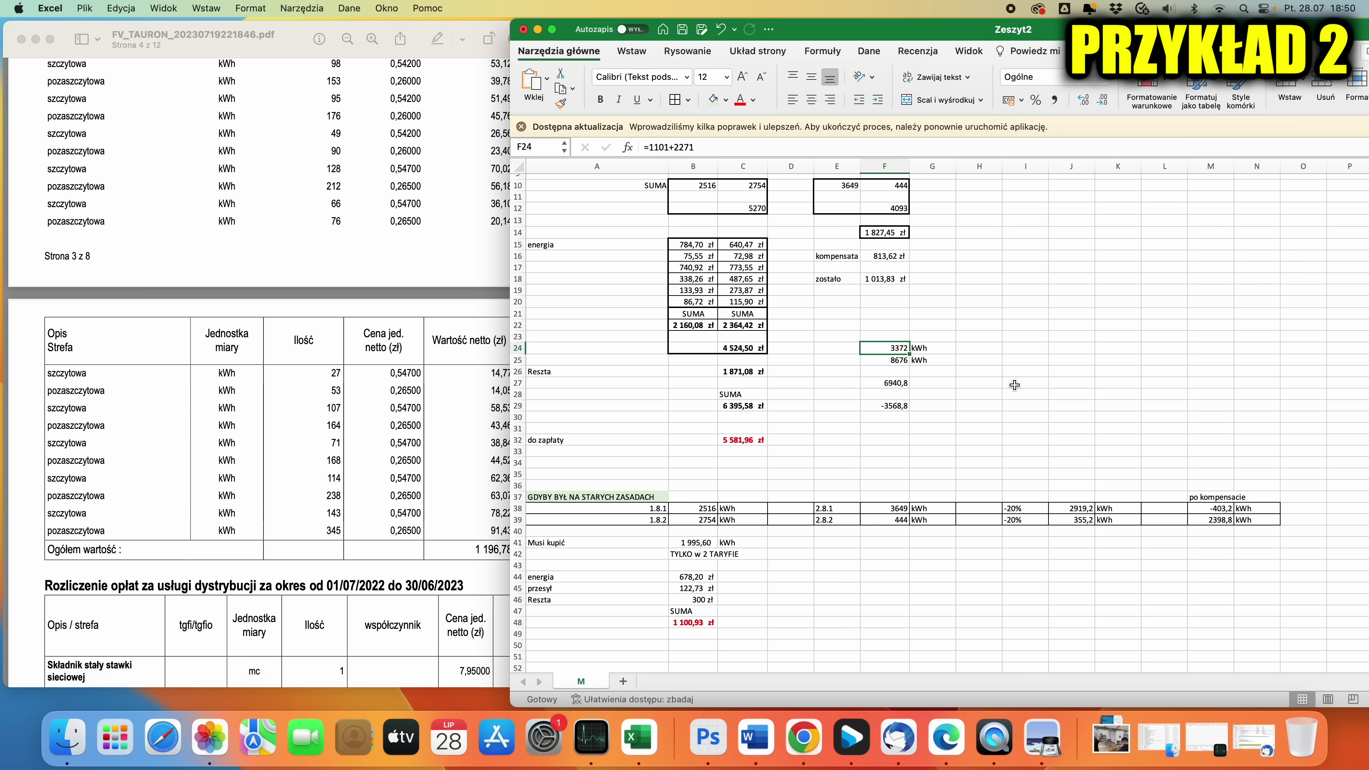
left_click_drag(810, 33, 1086, 32)
type("1381")
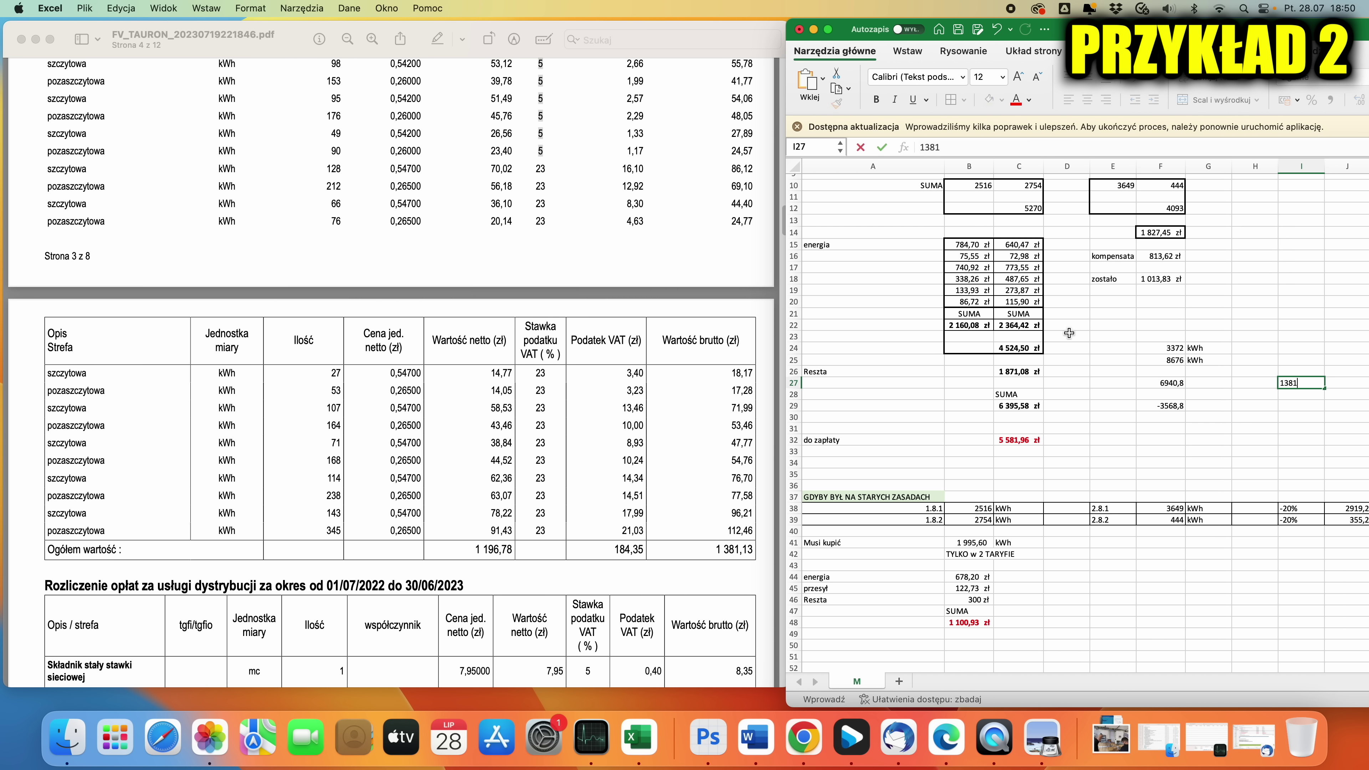
key("ctrl+Return")
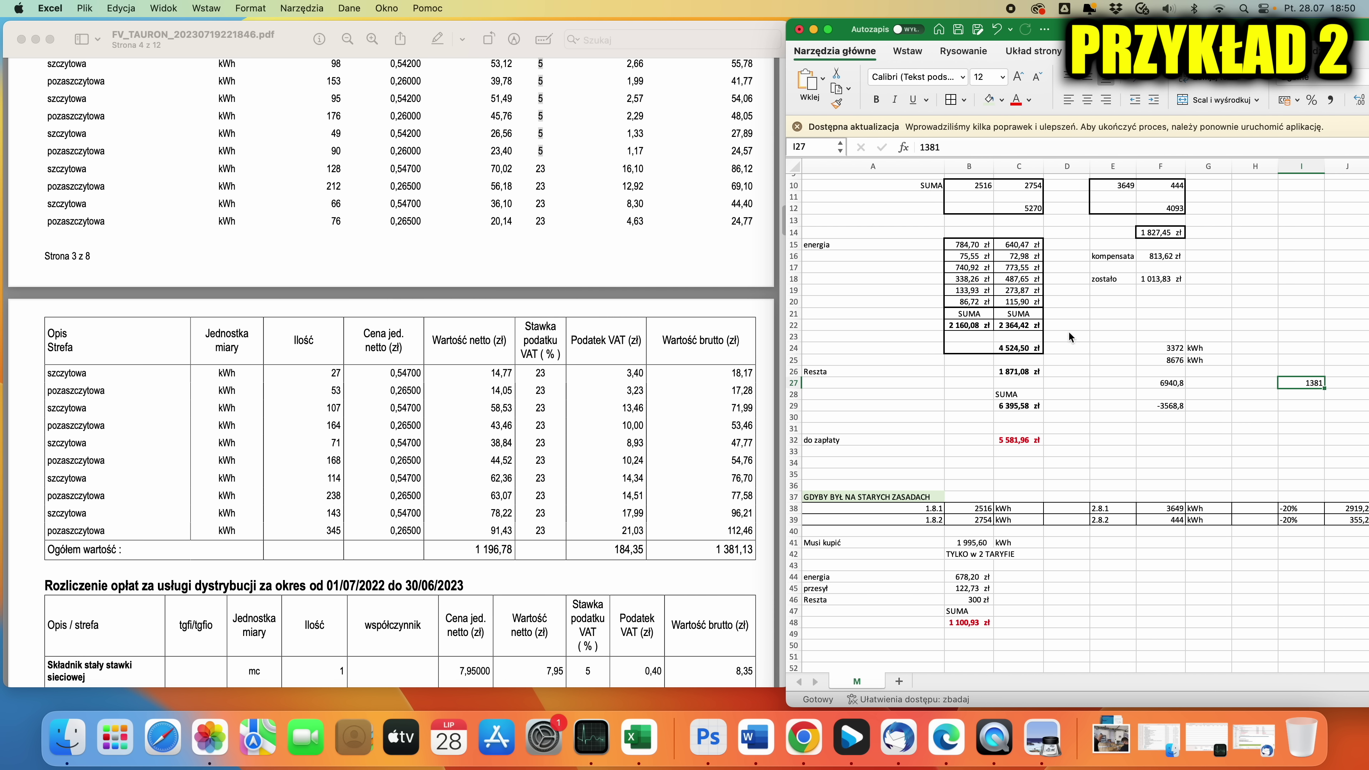
- Find the total of the distribution charges in the Tauron invoice and enter 734 in cell I28
scroll(241, 433, "down", 10)
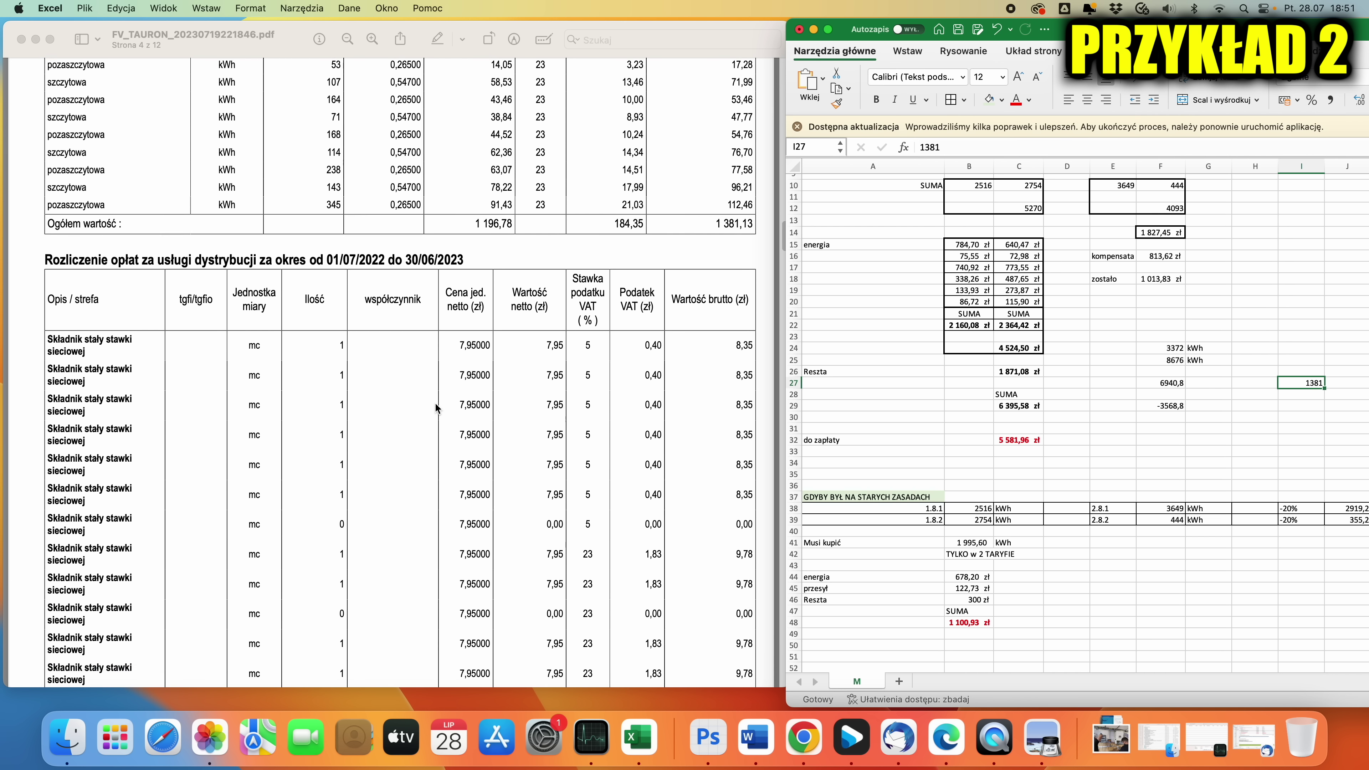
scroll(470, 459, "down", 15)
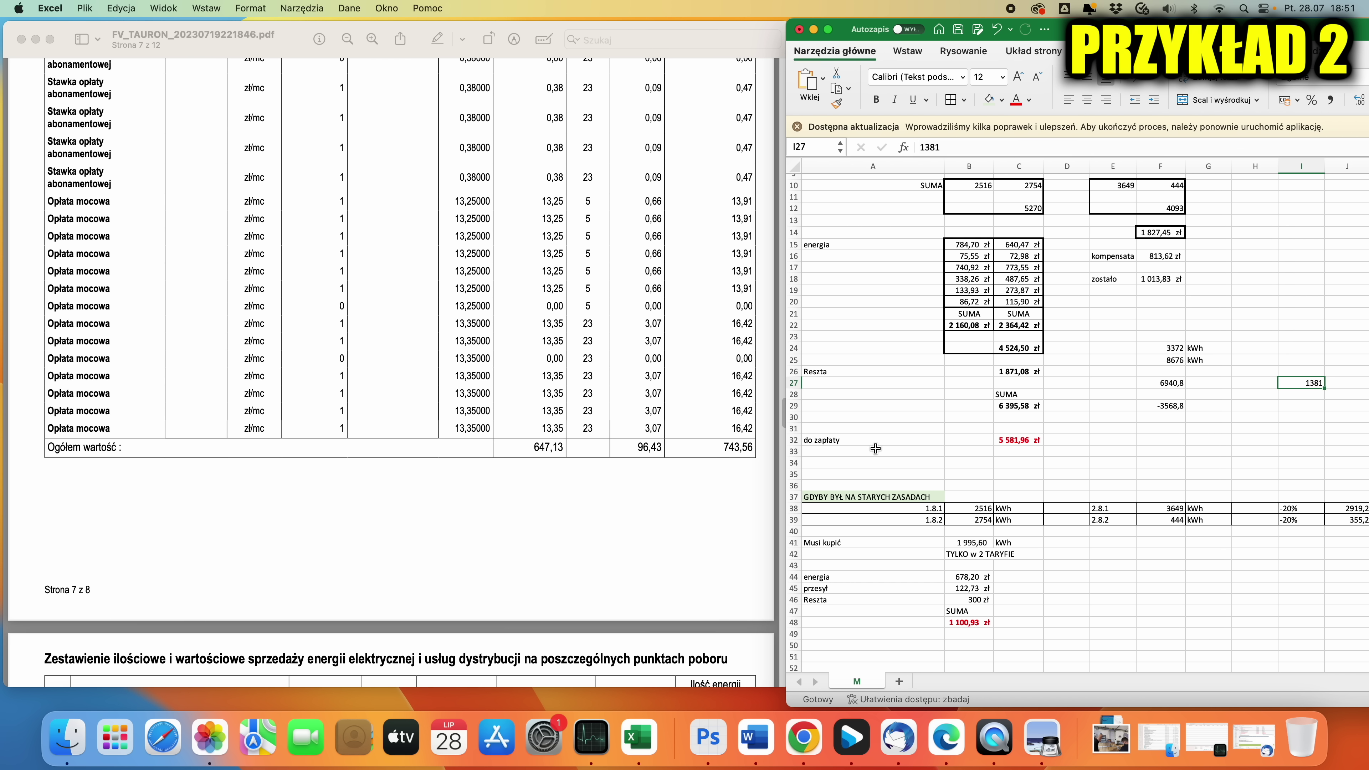
left_click(1306, 395)
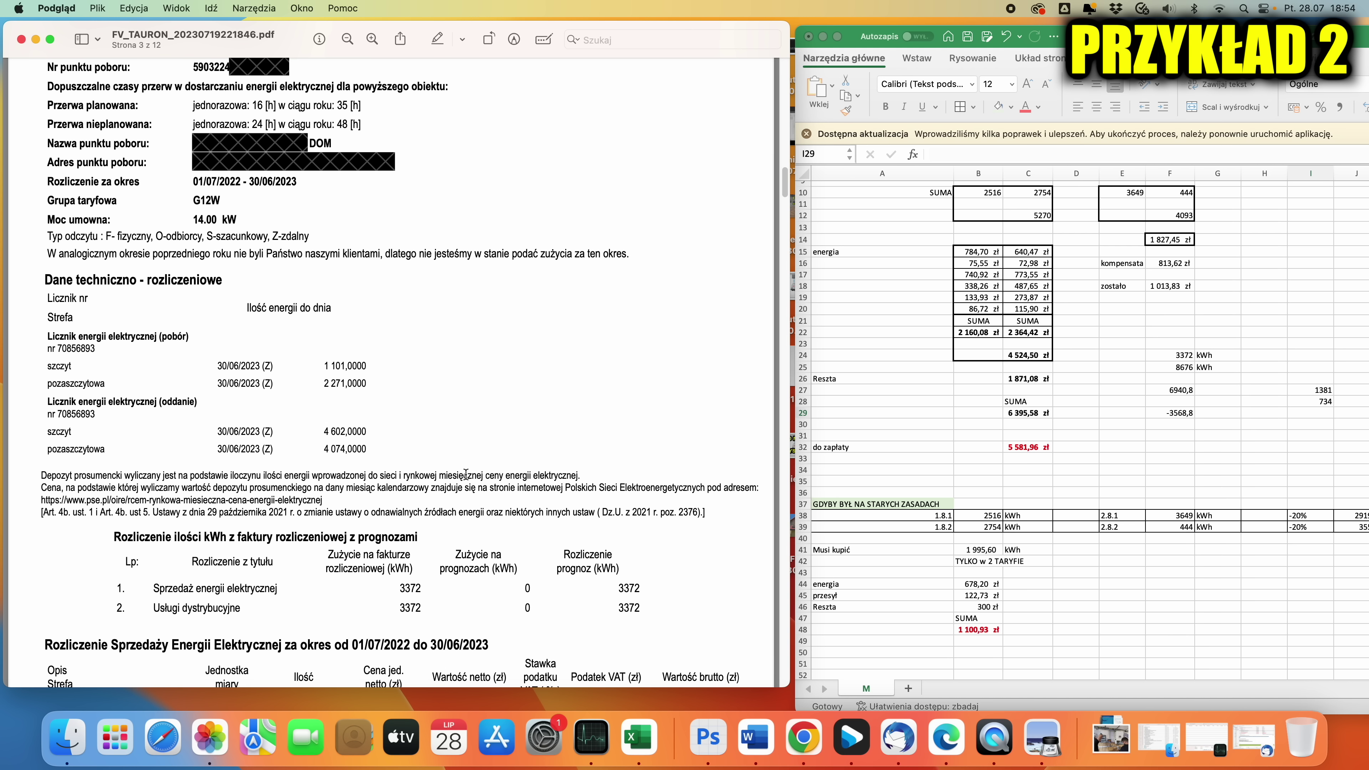
- Review the Tauron meter readings and invoice summary, highlighting the prosumer deposit for the billed period and the amount due
scroll(482, 542, "down", 1)
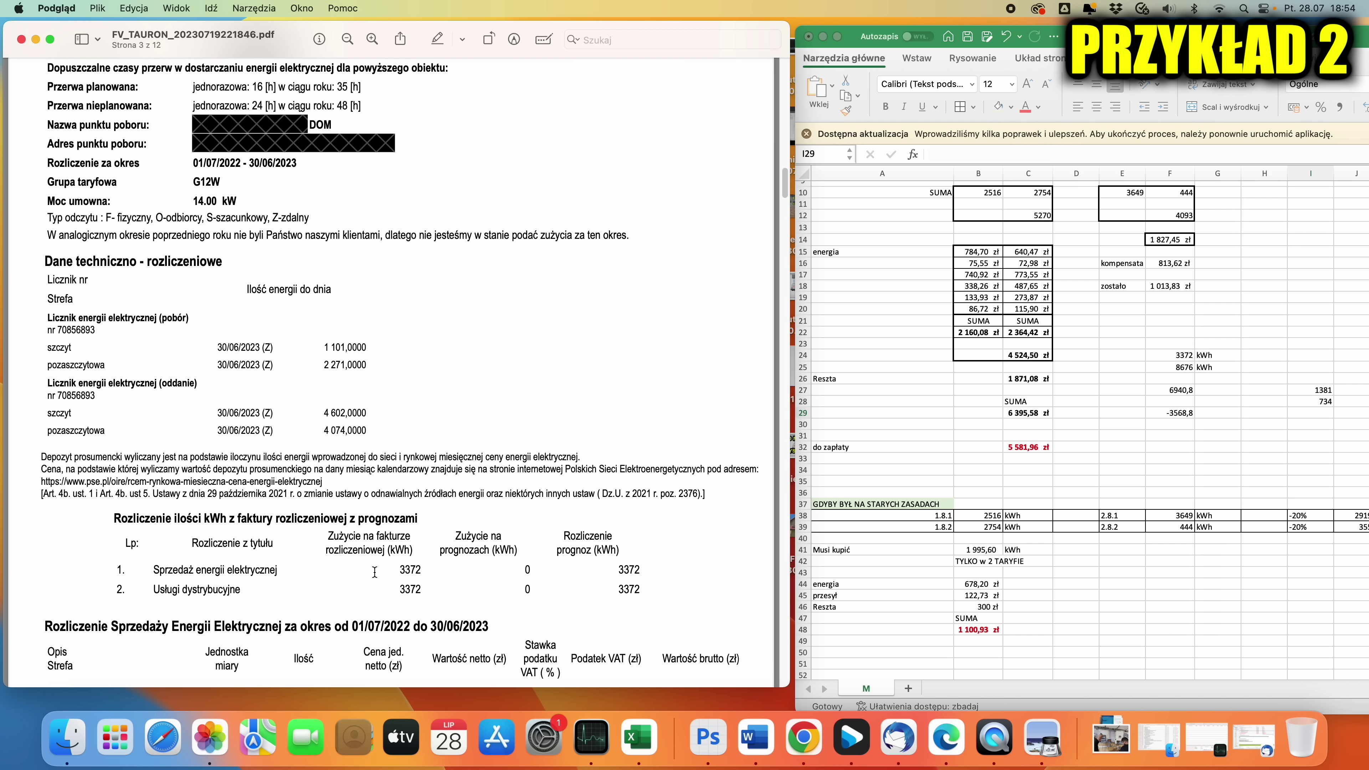
scroll(397, 577, "down", 3)
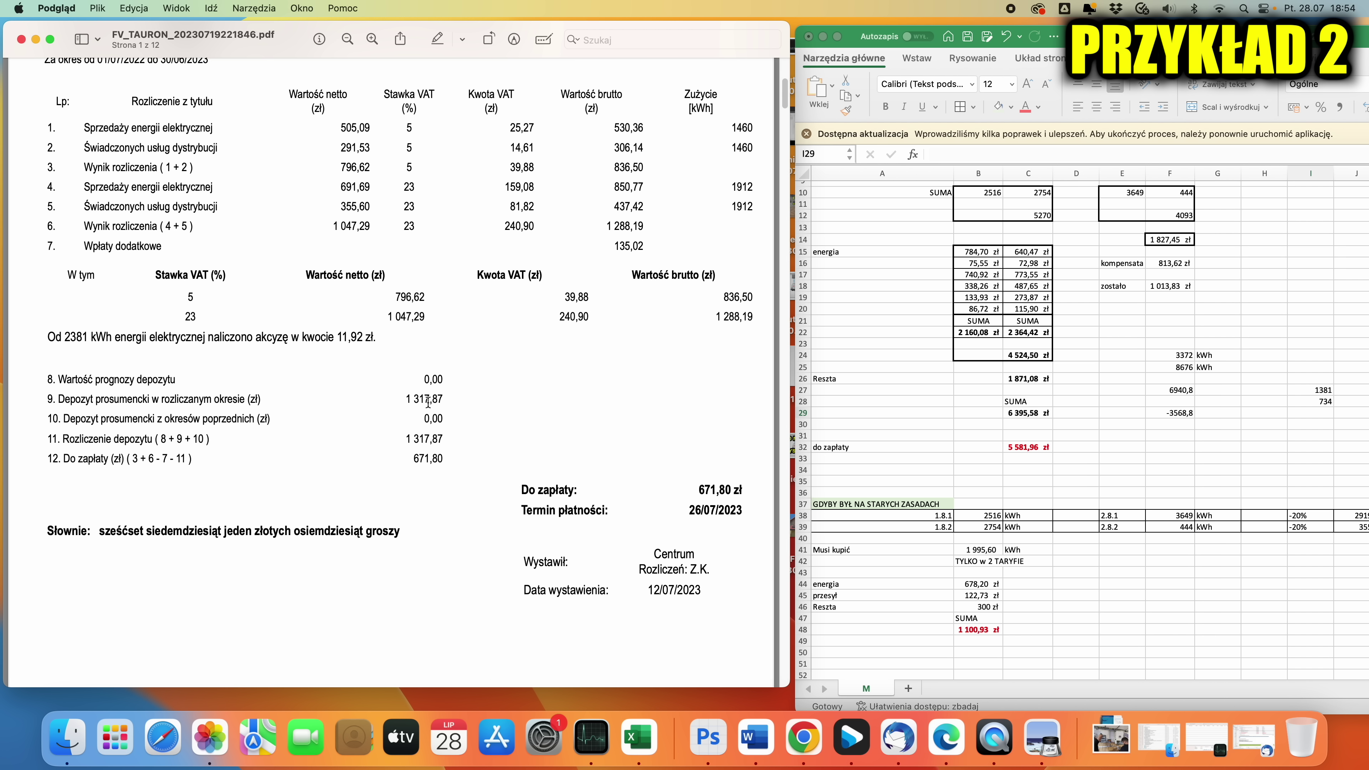
left_click_drag(453, 399, 409, 399)
left_click_drag(699, 488, 731, 489)
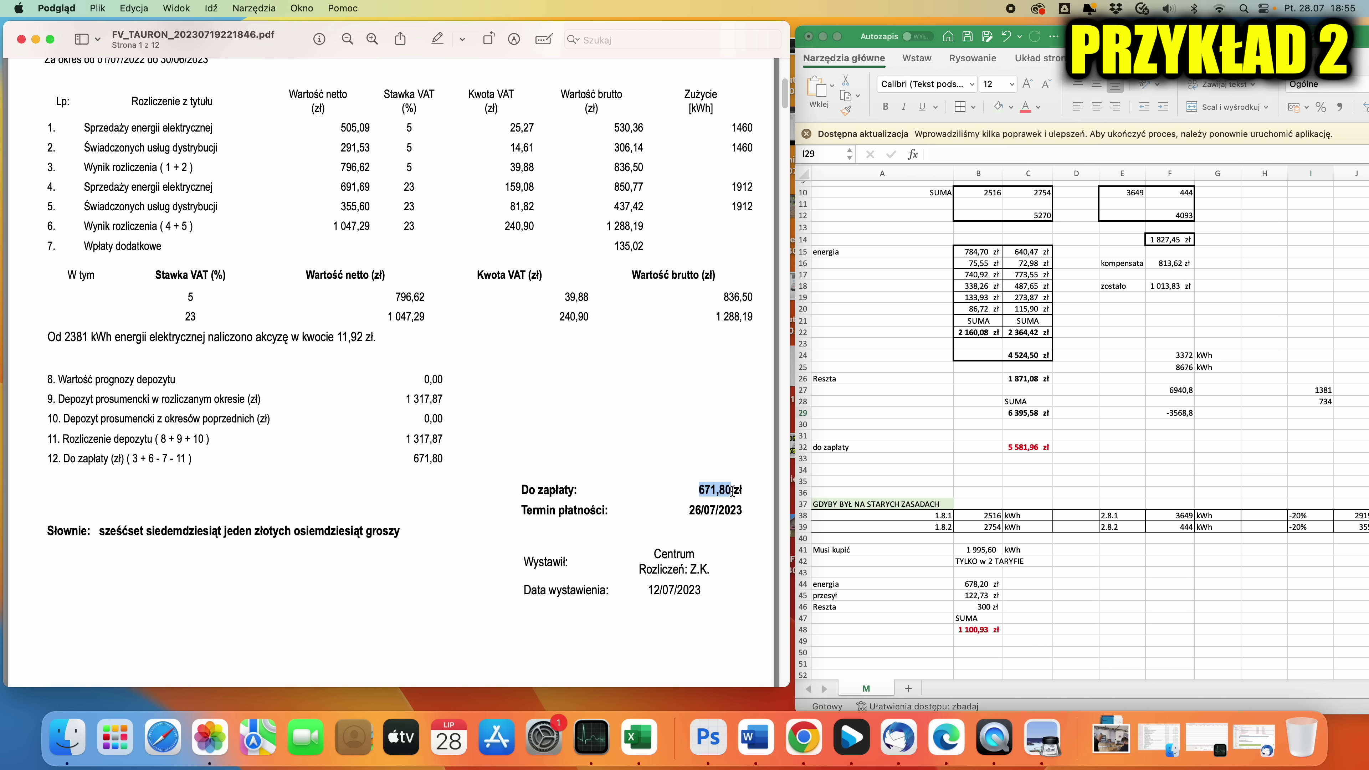
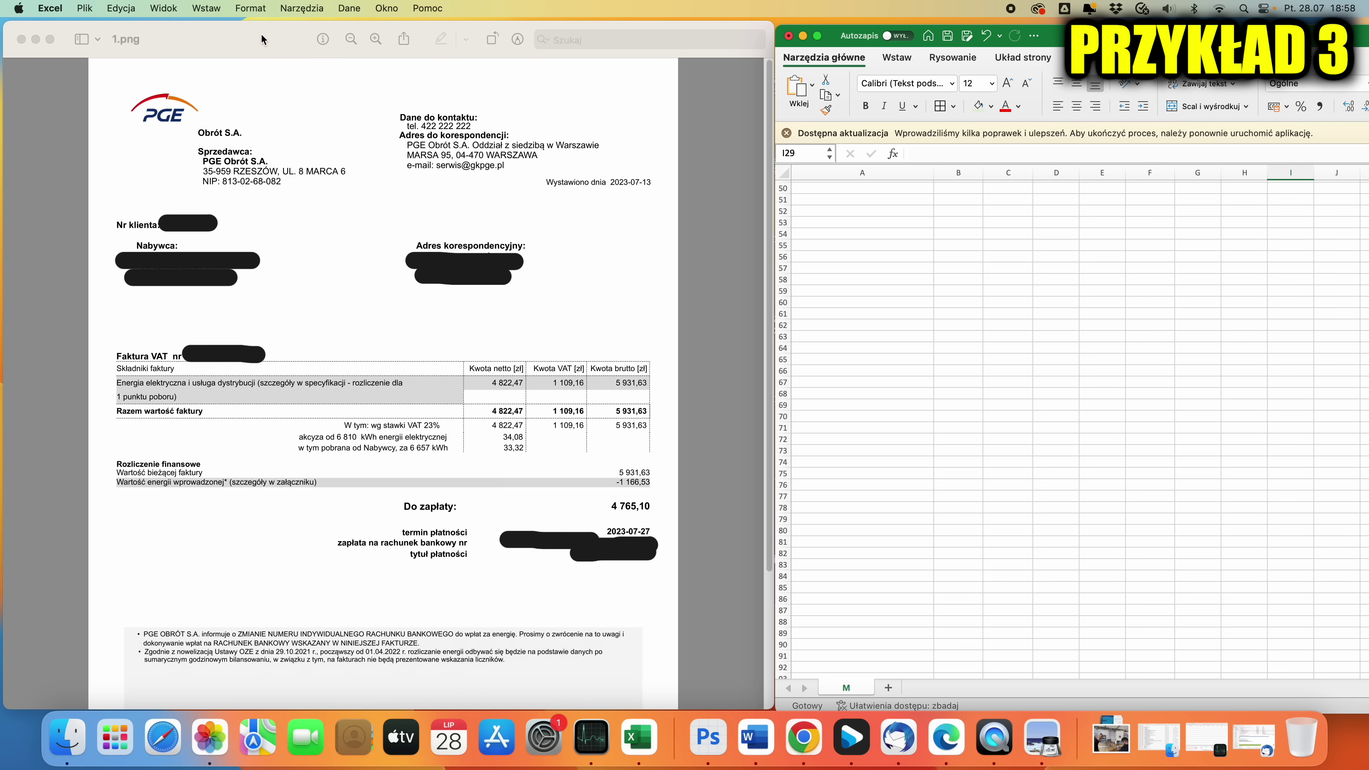
- Show the PGE invoice's metering page 2.png and total the drawn energy in F57 and the fed-in energy in F64
left_click(261, 34)
key("Down")
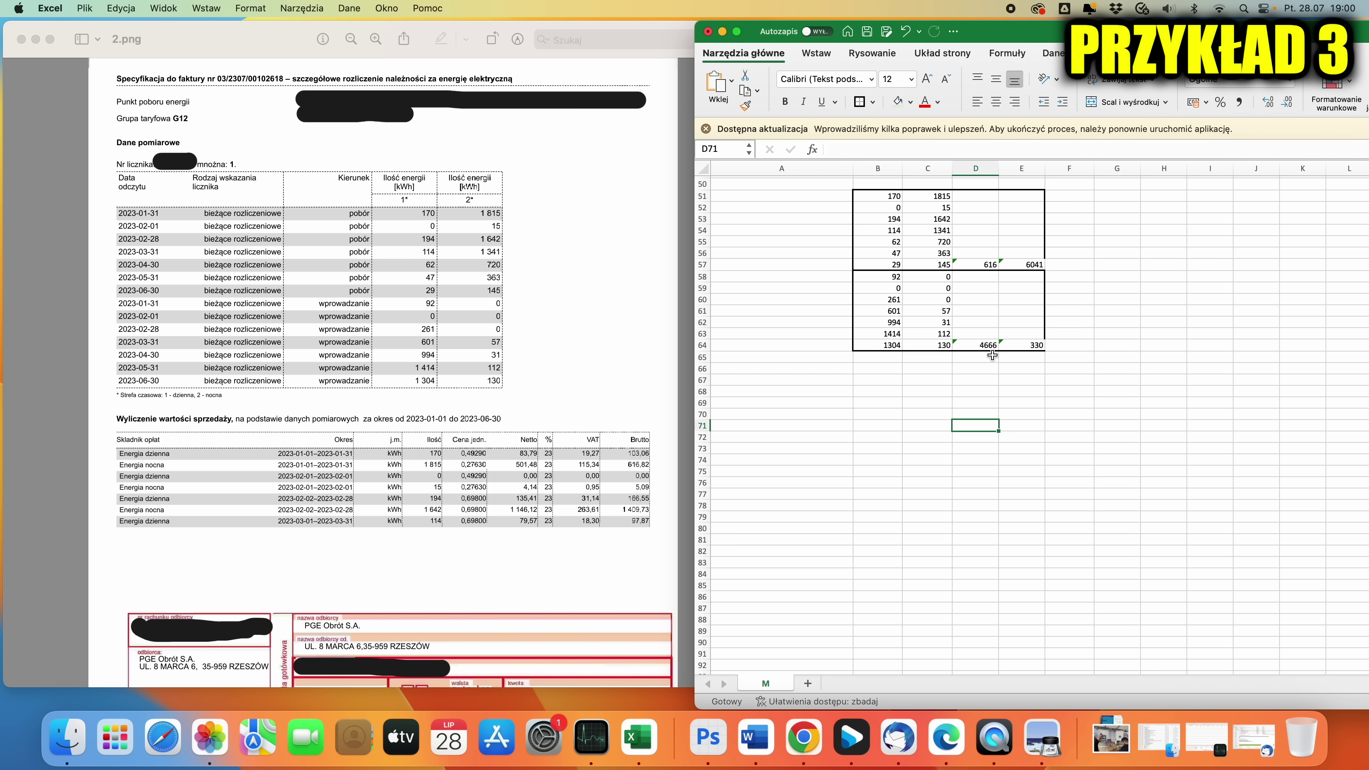
left_click(1072, 268)
- Examine the day and night unit prices in the sales value calculation on invoice page 2.png
scroll(143, 430, "down", 2)
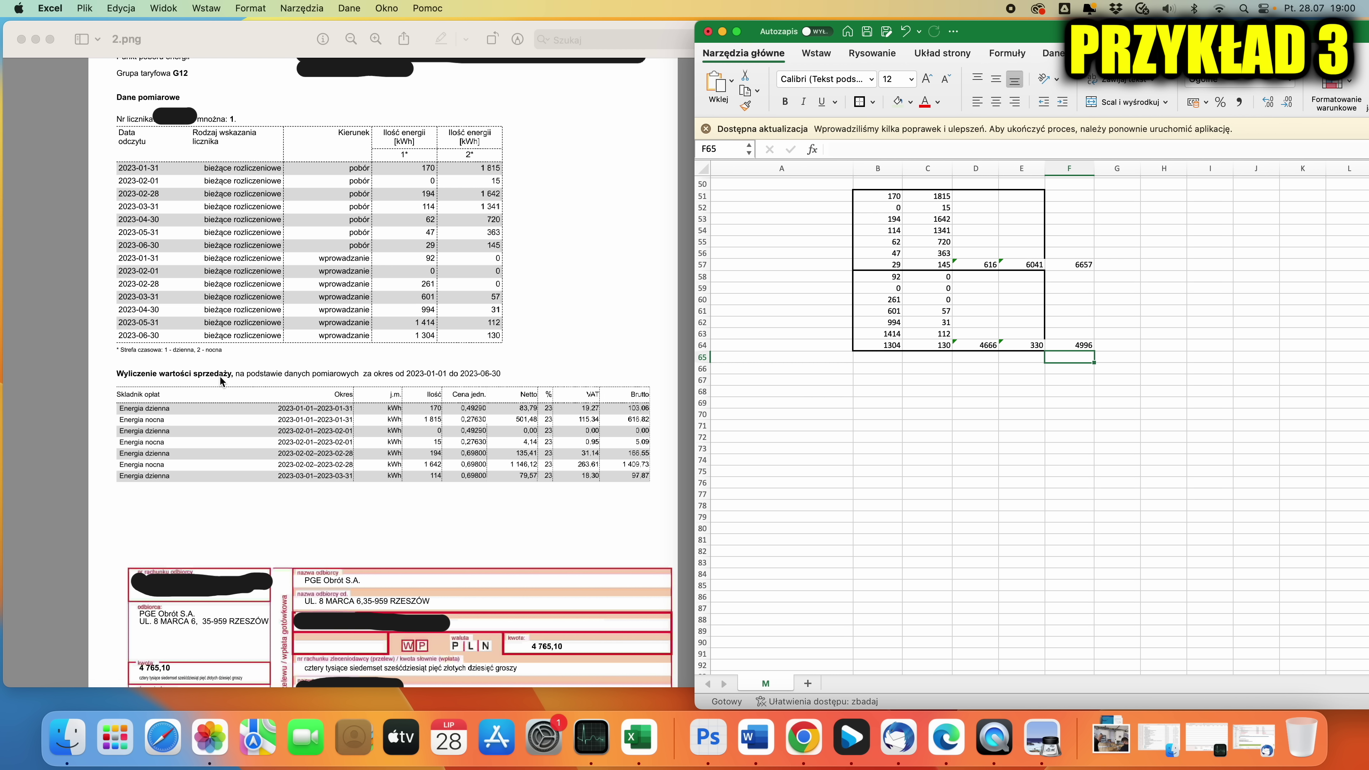
scroll(423, 431, "down", 6)
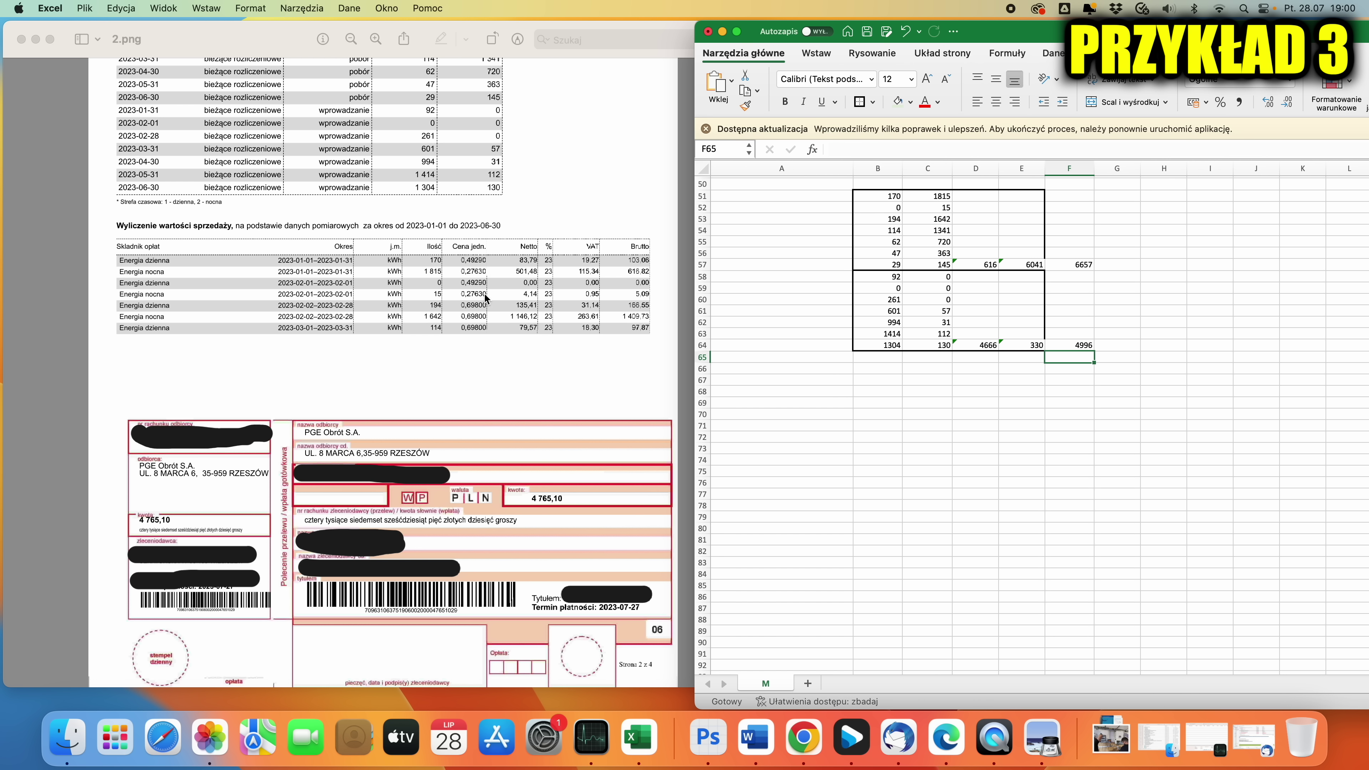
scroll(484, 309, "down", 1)
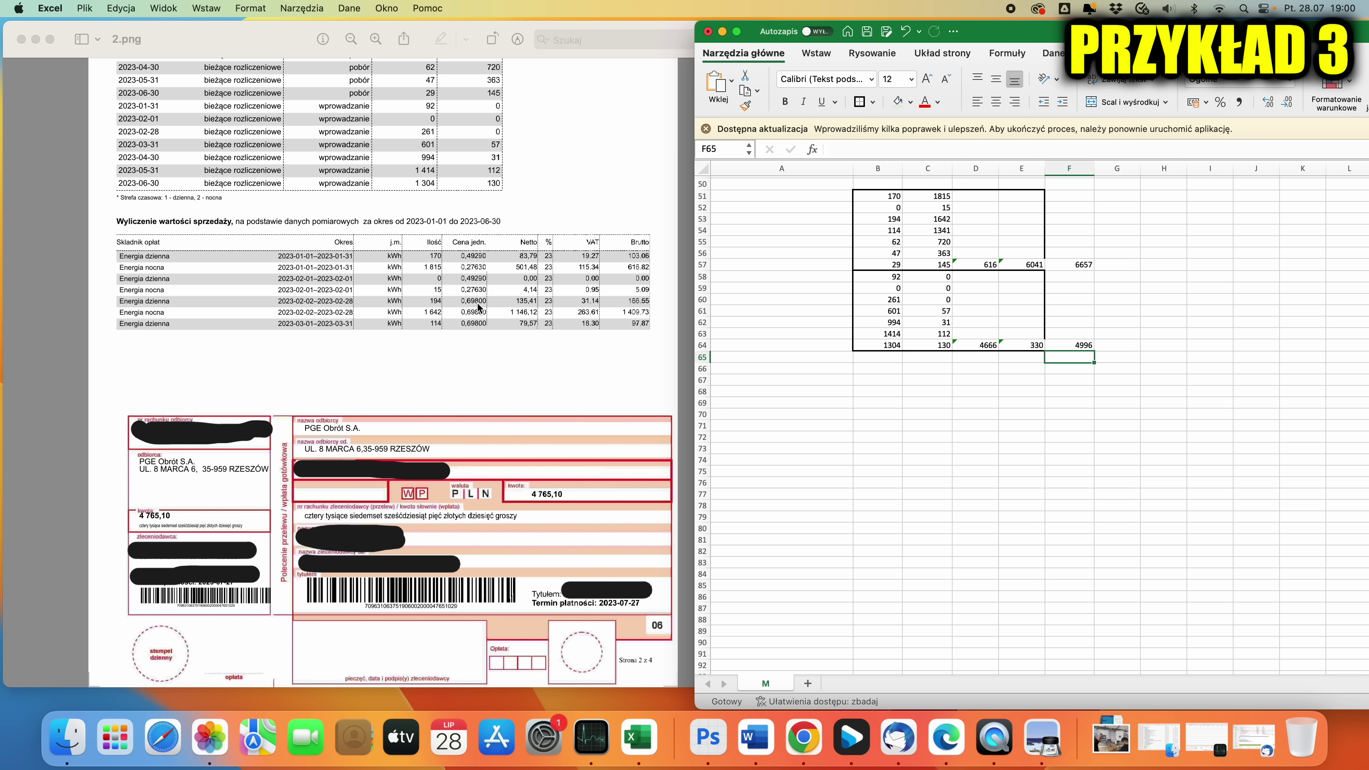
scroll(485, 324, "down", 1)
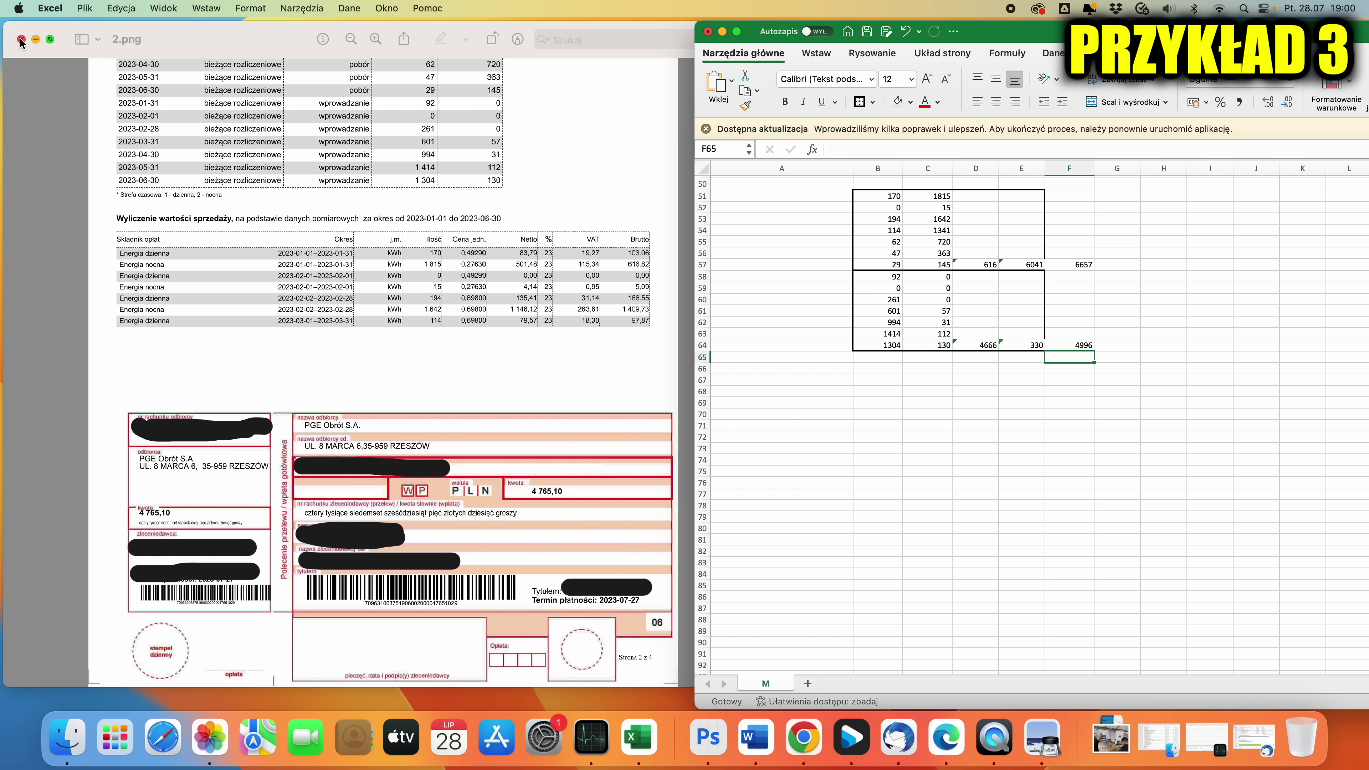
- Replace page 2.png with invoice page 5.png and examine the settlement of the energy fed into the grid
left_click(21, 42)
double_click(253, 140)
scroll(547, 301, "down", 10)
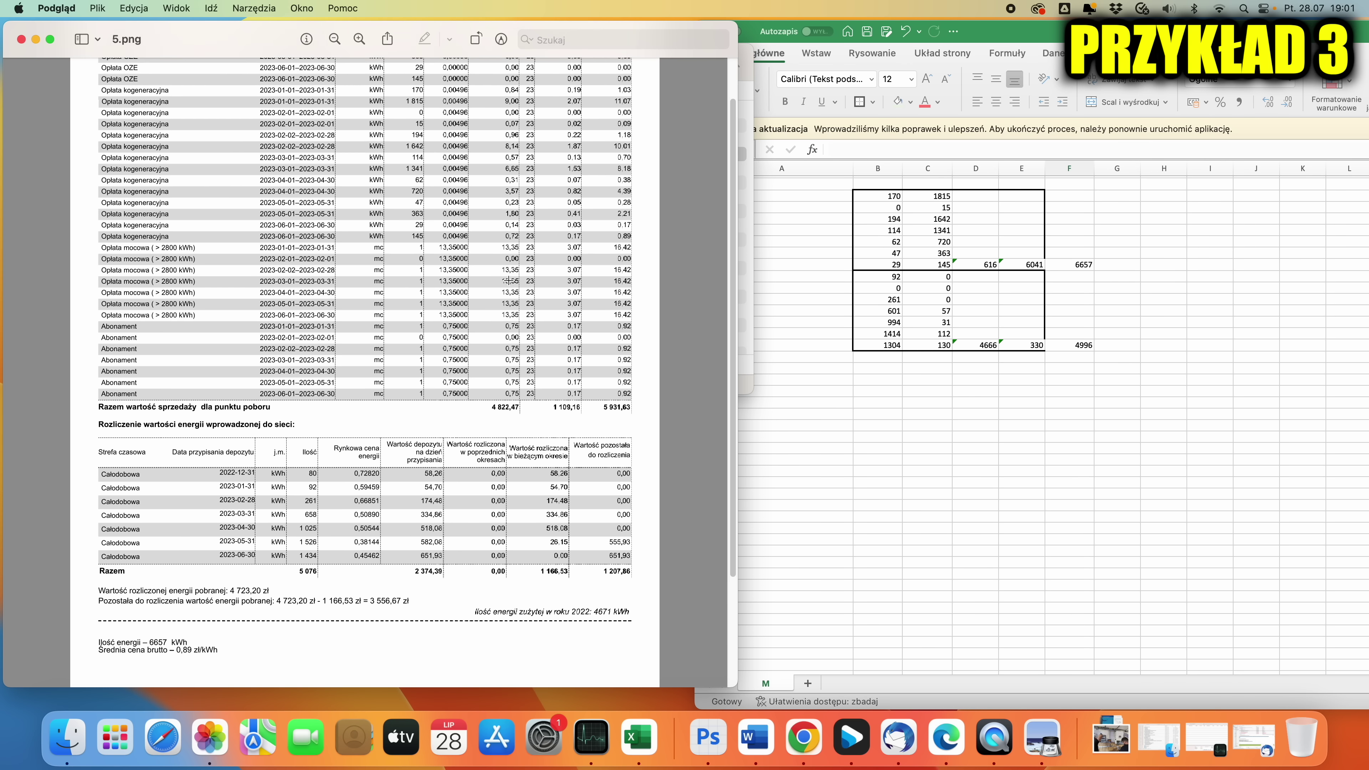
scroll(559, 386, "down", 2)
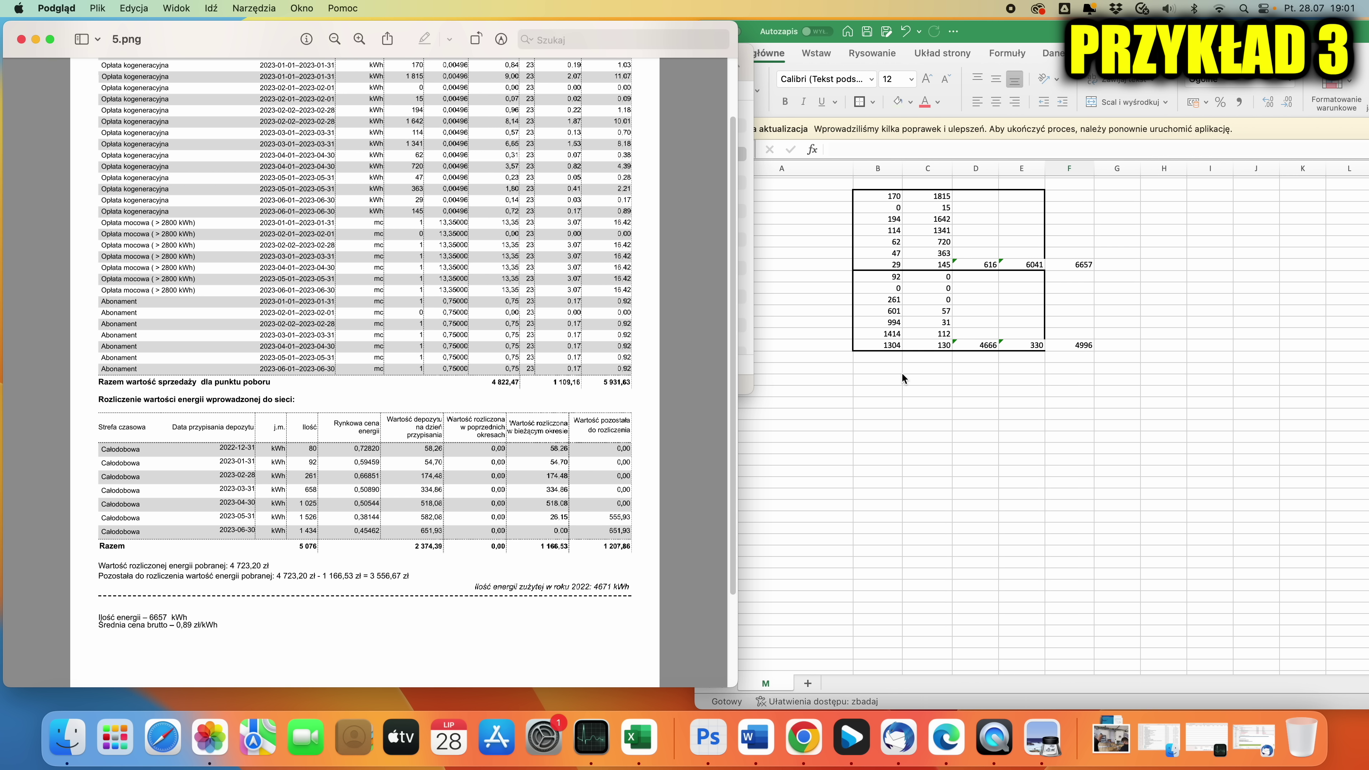
- Enter the gross invoice value 5931,63 in cell C66 and the settled deposit value 1166 in cell C68
left_click(917, 367)
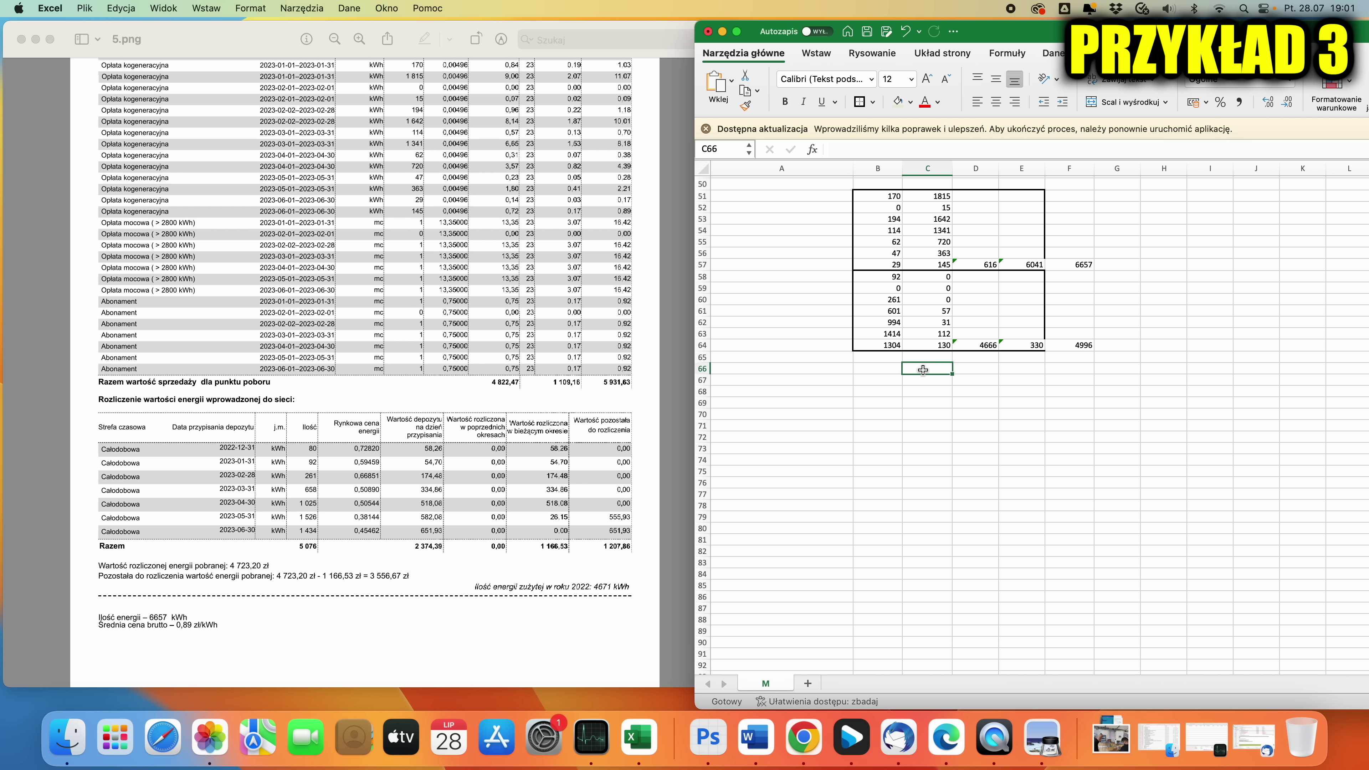
type("593")
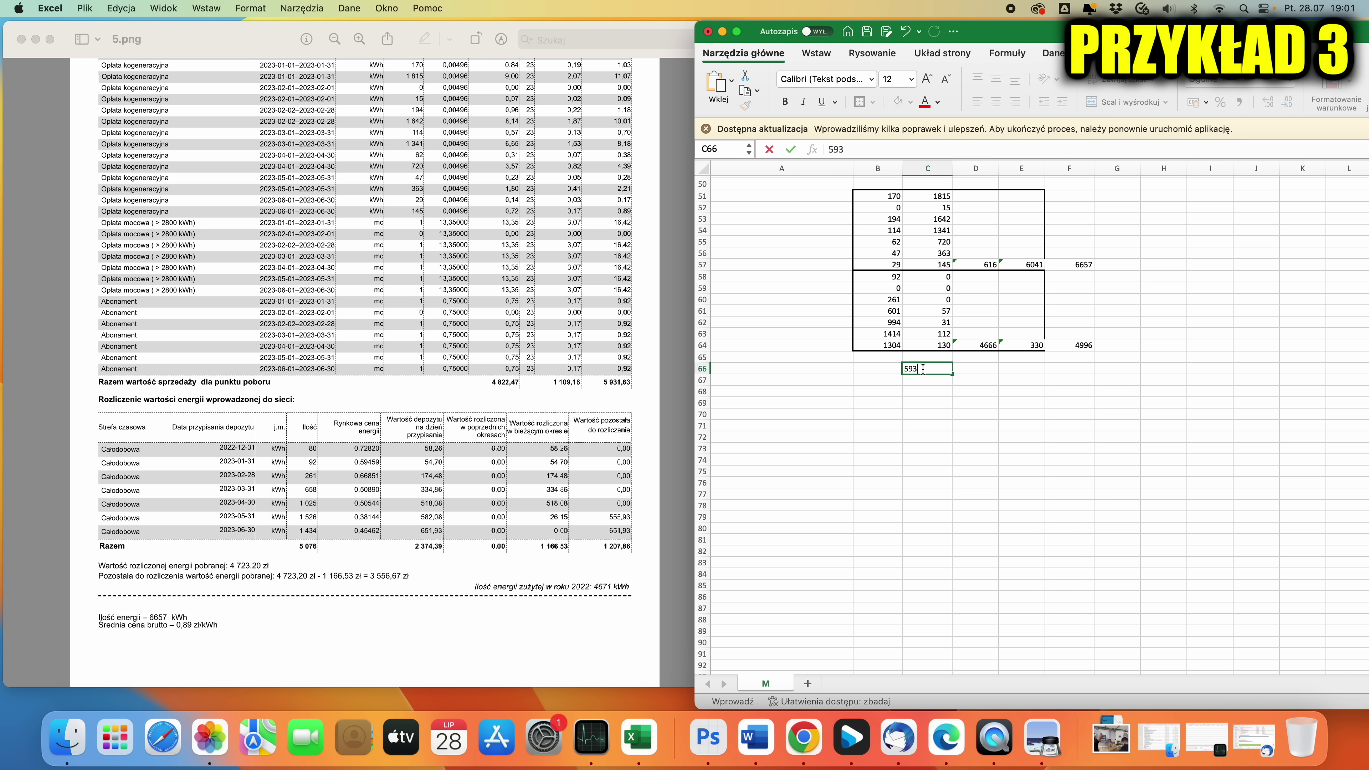
type("1,63")
key("Return")
key("Return")
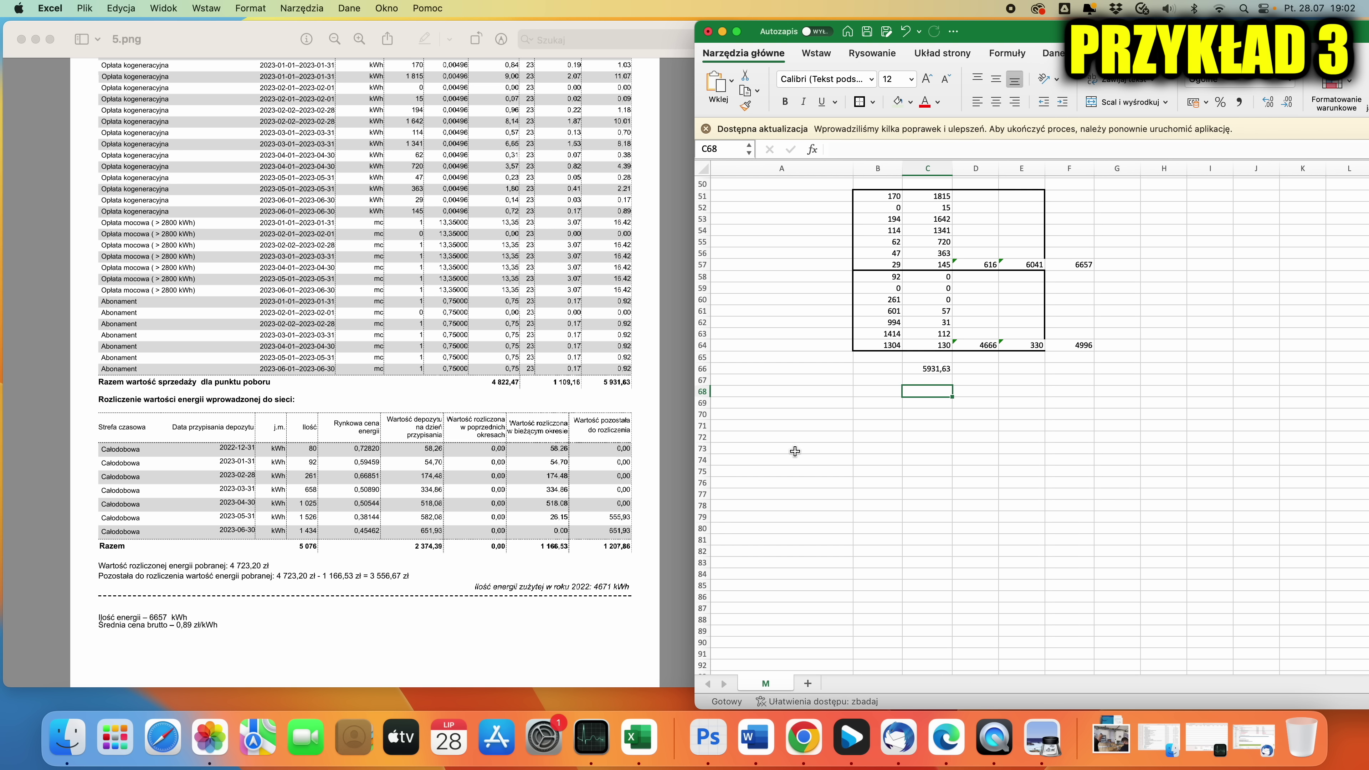
type("1166")
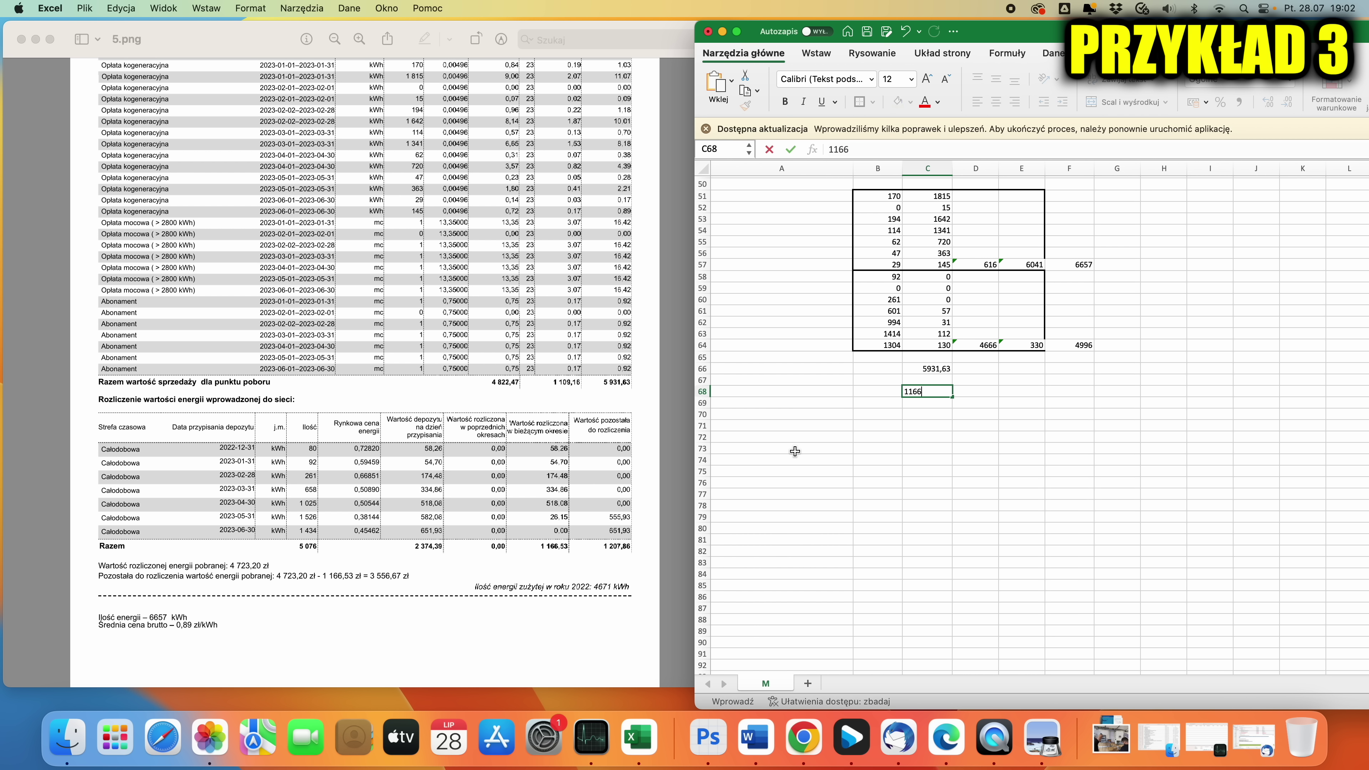
key("Return")
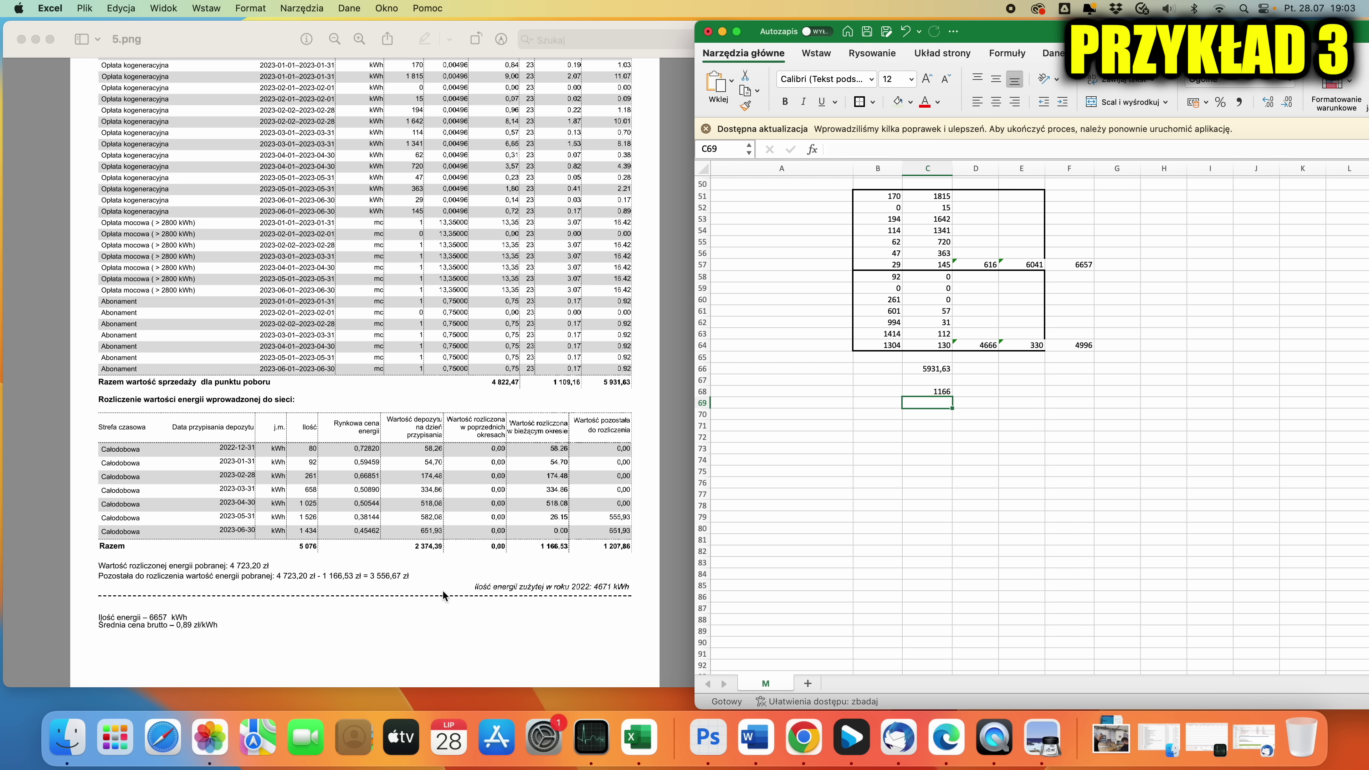
- Calculate 80% of the fed-in day and night energy with =D64*0,8 in C70 and =E64*0,8 in D70
scroll(478, 578, "down", 2)
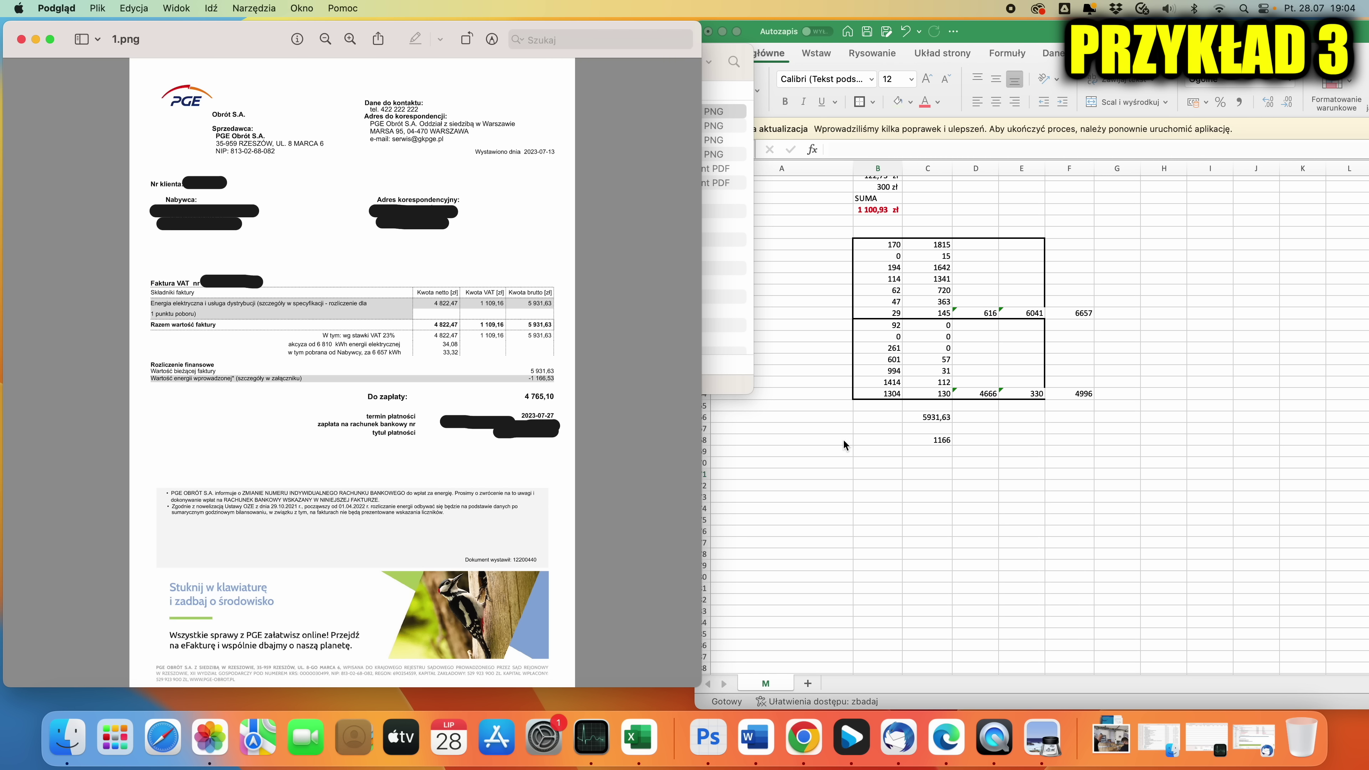
left_click(876, 463)
left_click(915, 464)
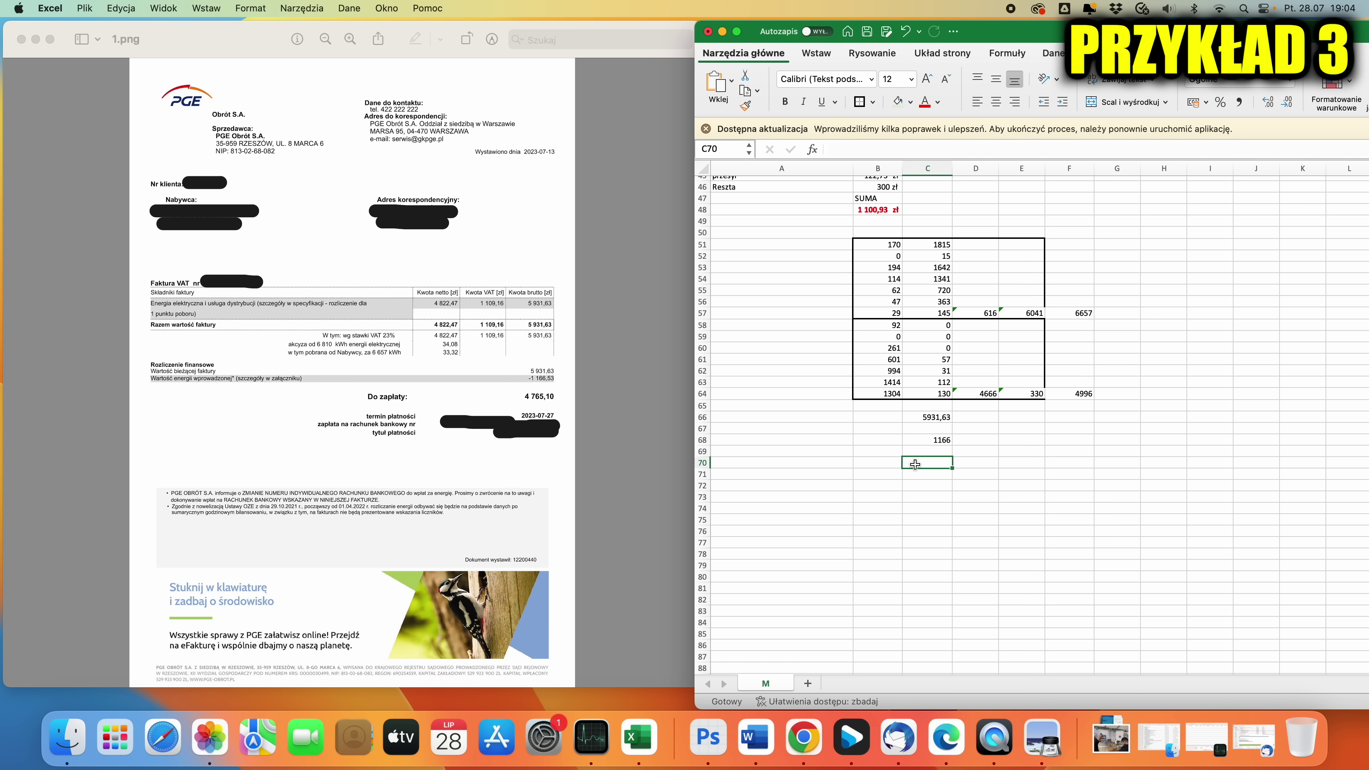
type("=D64*0,8")
key("Tab")
type("=E64*0,8")
key("Tab")
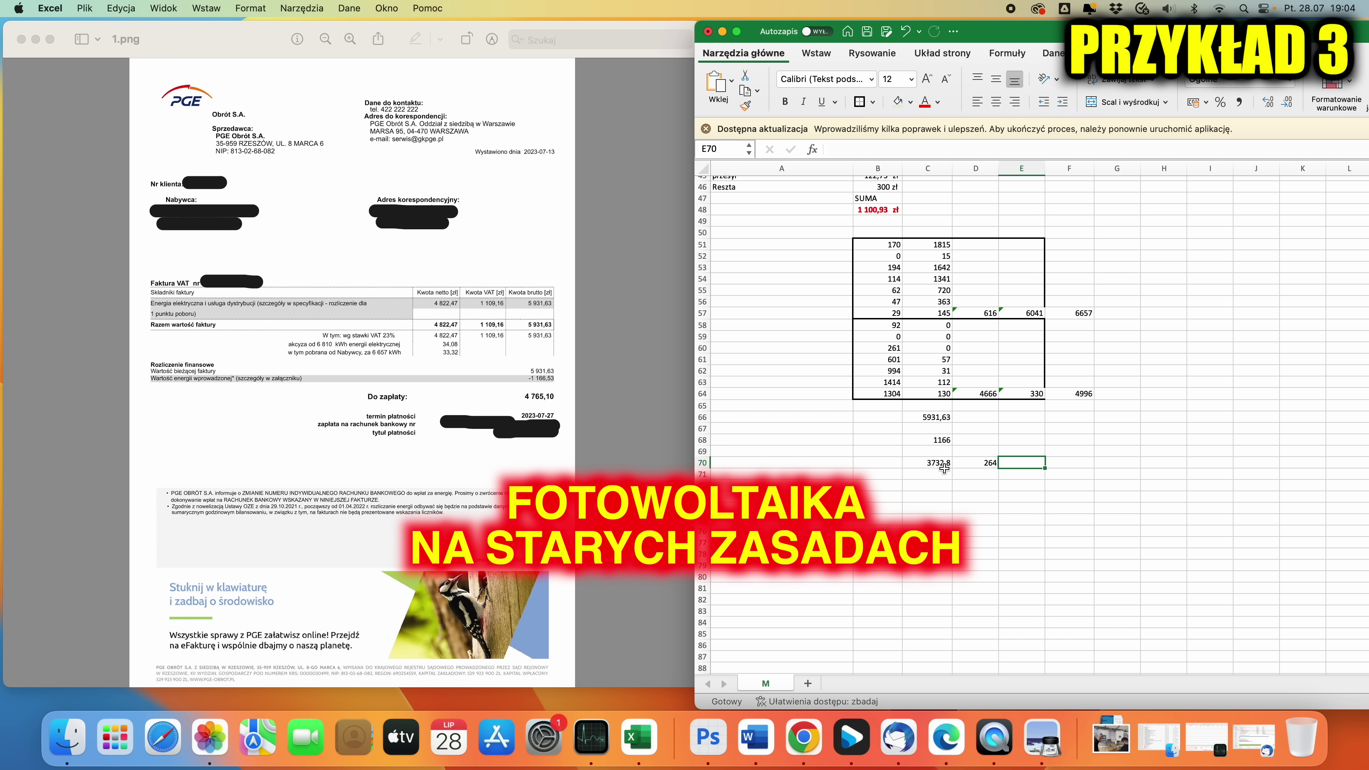
- Calculate the day and night energy balances with =D57-C70 in C72 and =E57-E64 in D72
left_click(926, 485)
type("=D57-C70")
key("Tab")
type("=E57-E64")
key("Return")
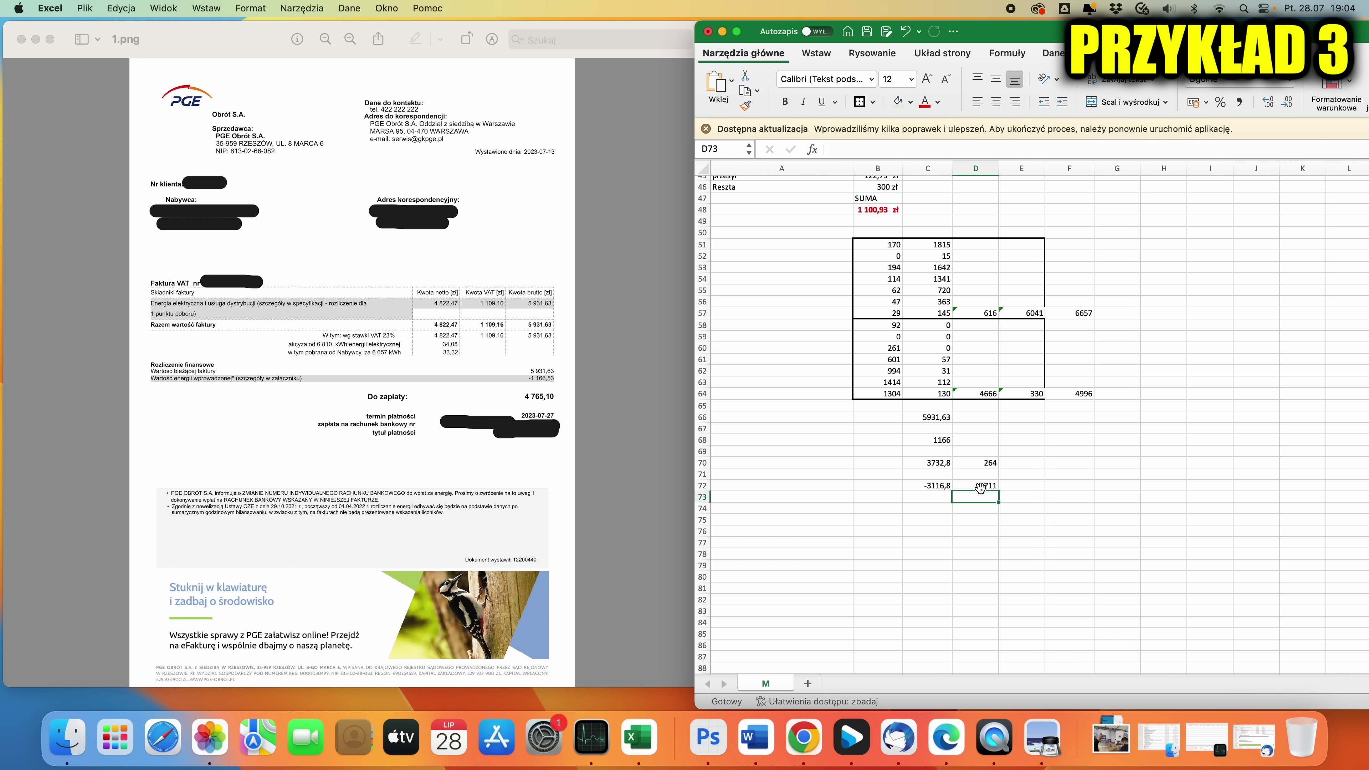
- Add the night balance in D72 and the day balance in C72 together in cell D74
left_click(963, 508)
type("=")
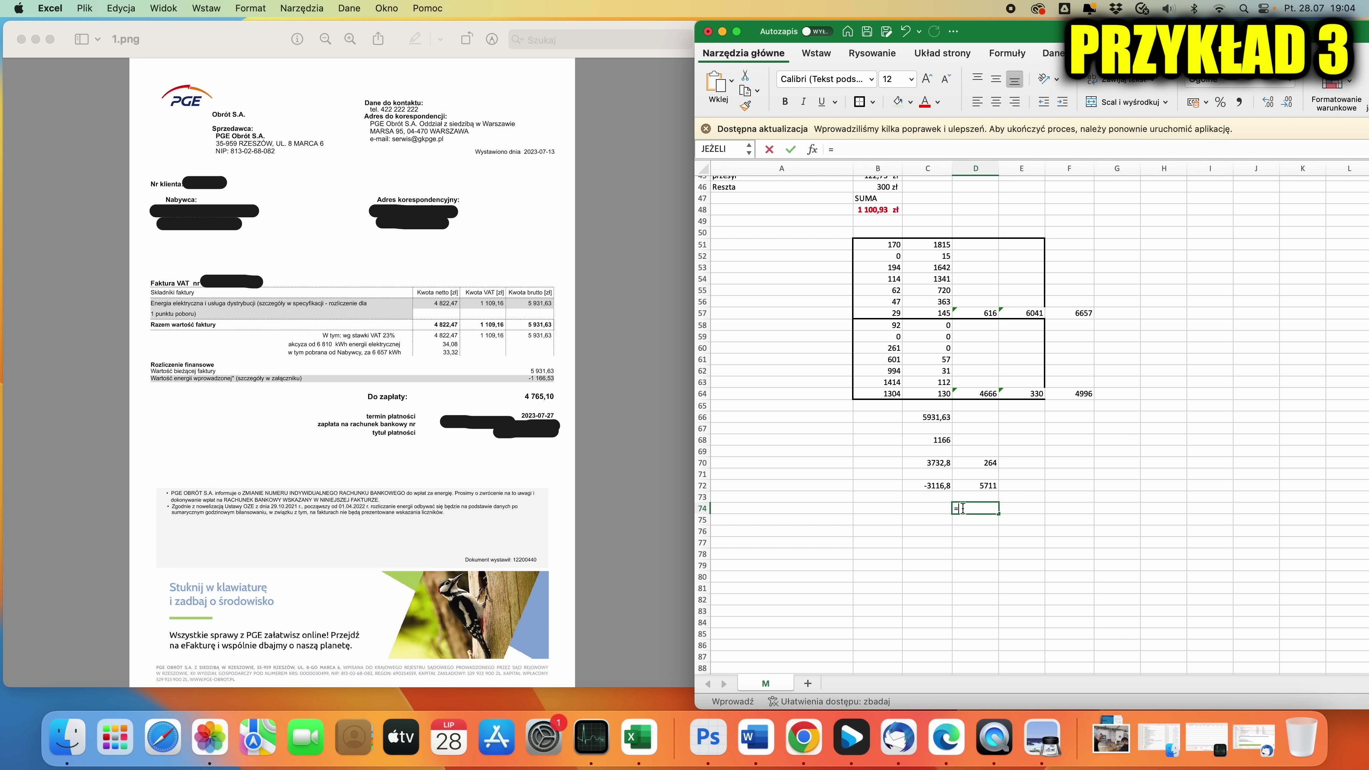
key("Up")
key("Up")
type("+")
key("Left")
key("Up")
key("Up")
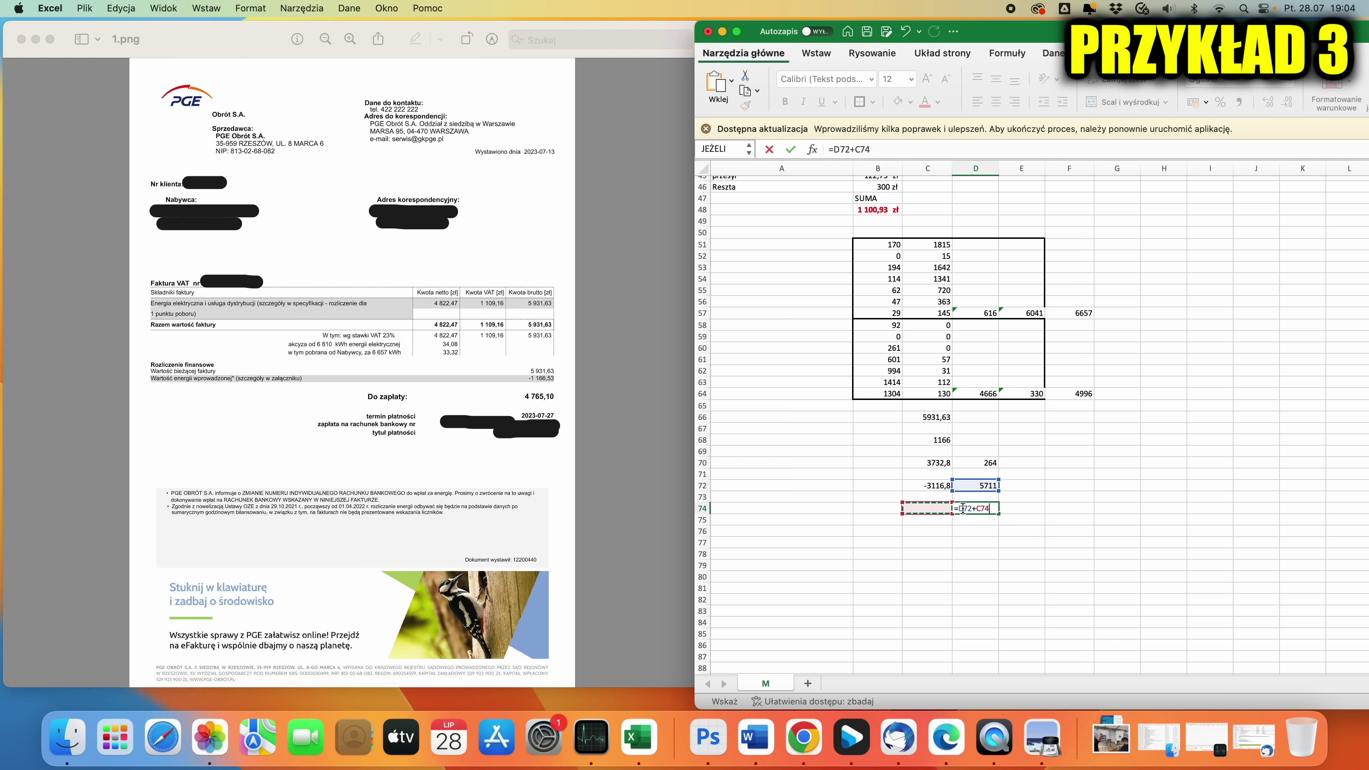
key("Return")
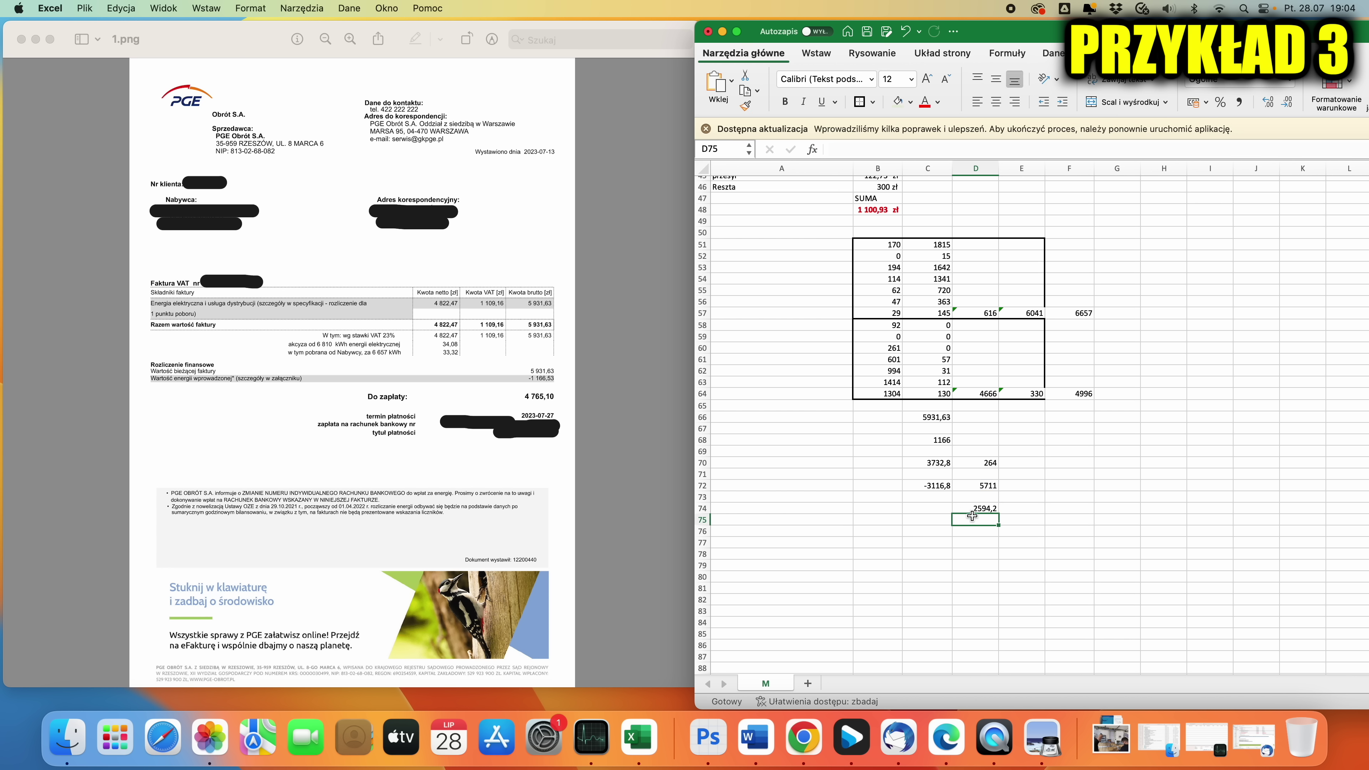
left_click(1016, 509)
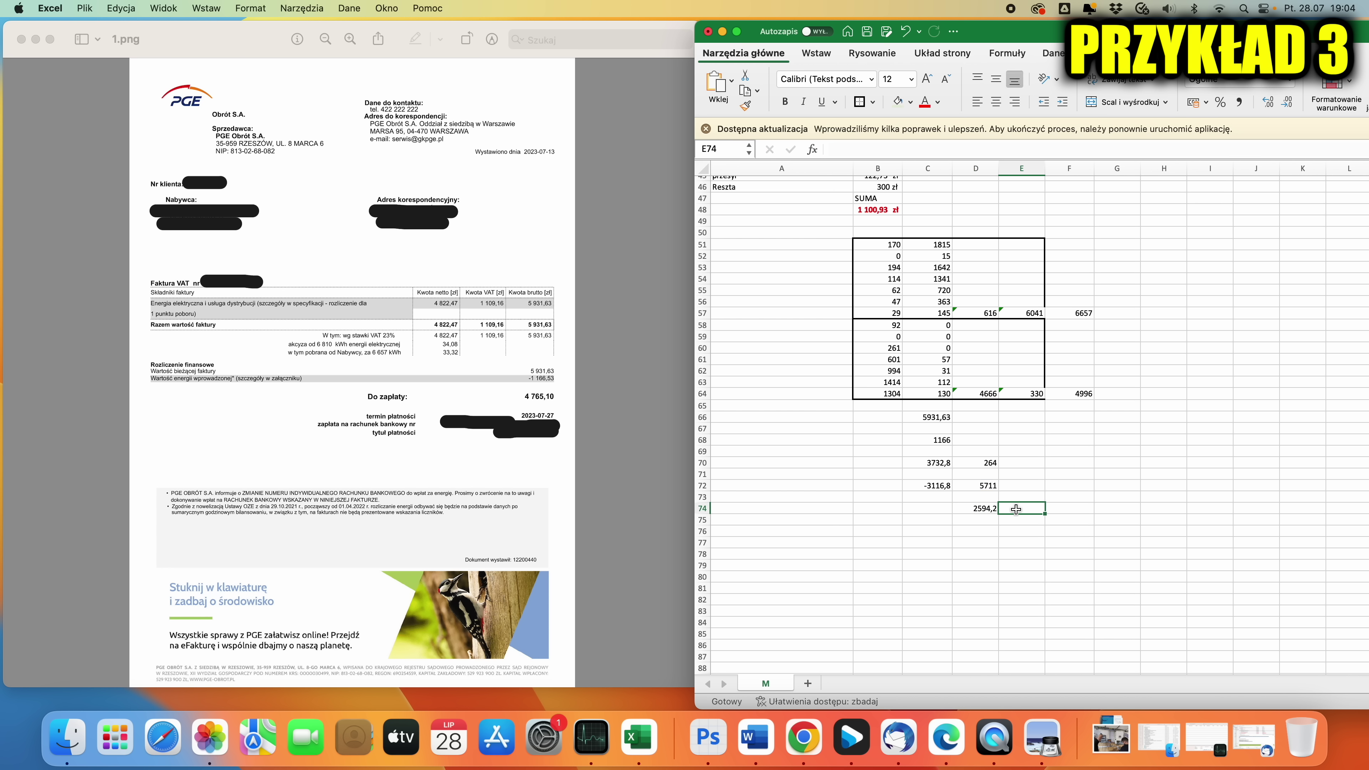
- Label the combined energy balance with the unit kWh in cell E74
type("kW")
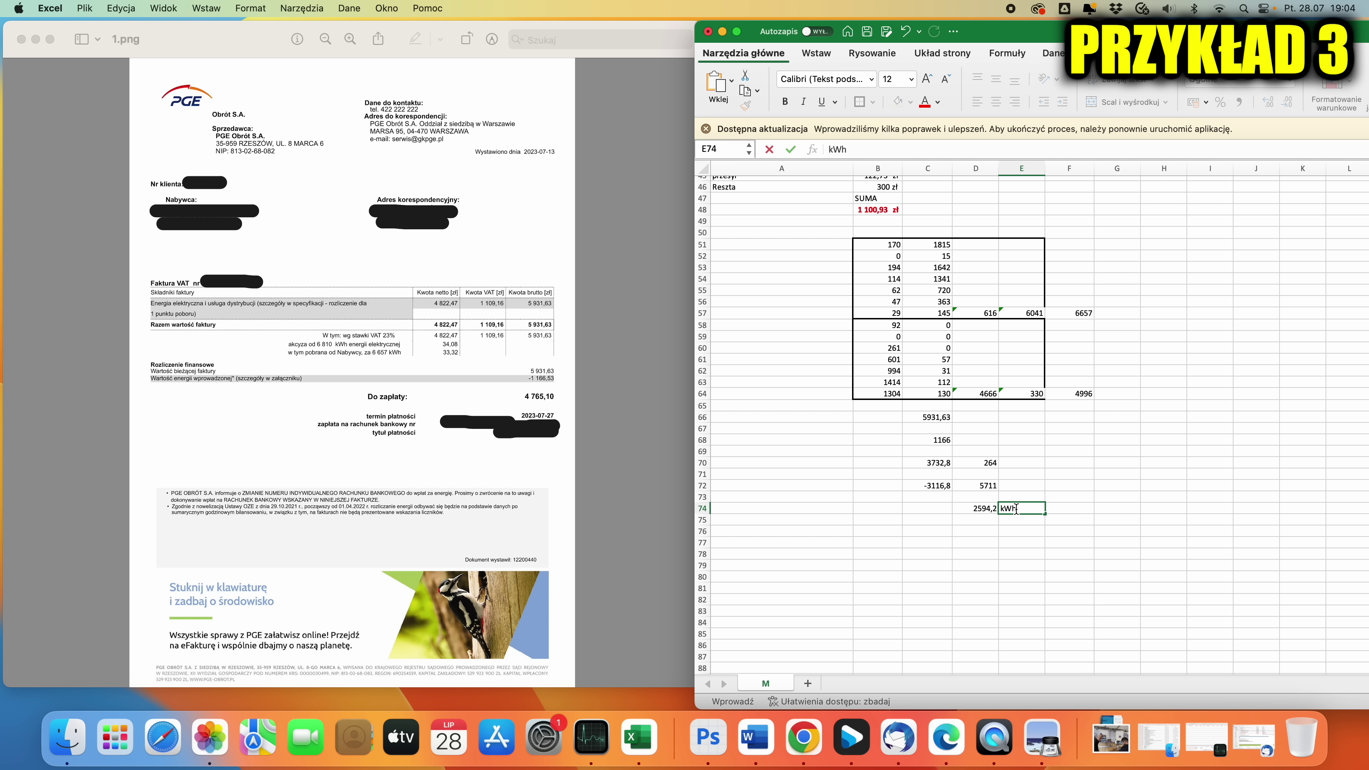
type("h")
key("Return")
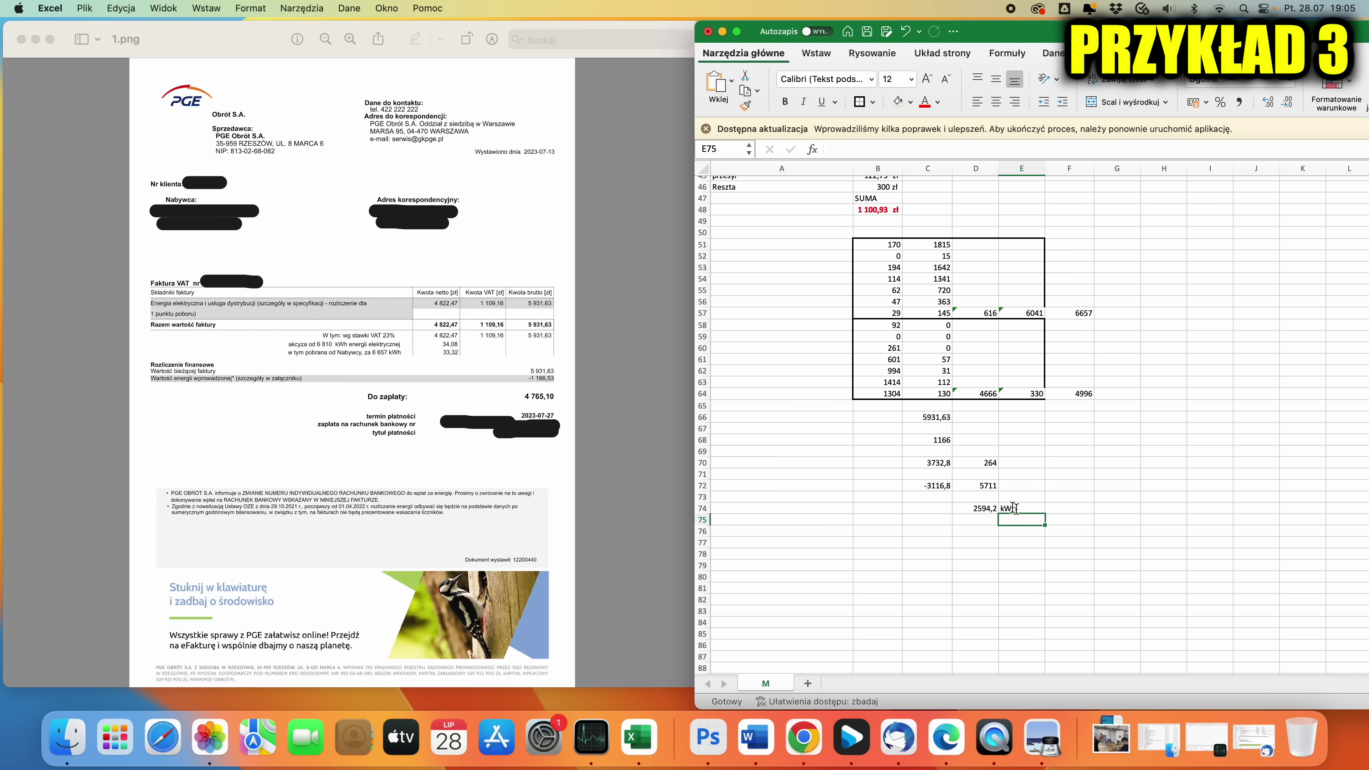
- Enter the amount 1100 in cell D76 and the formula =594*1,2 in cell D77
scroll(1013, 508, "up", 1)
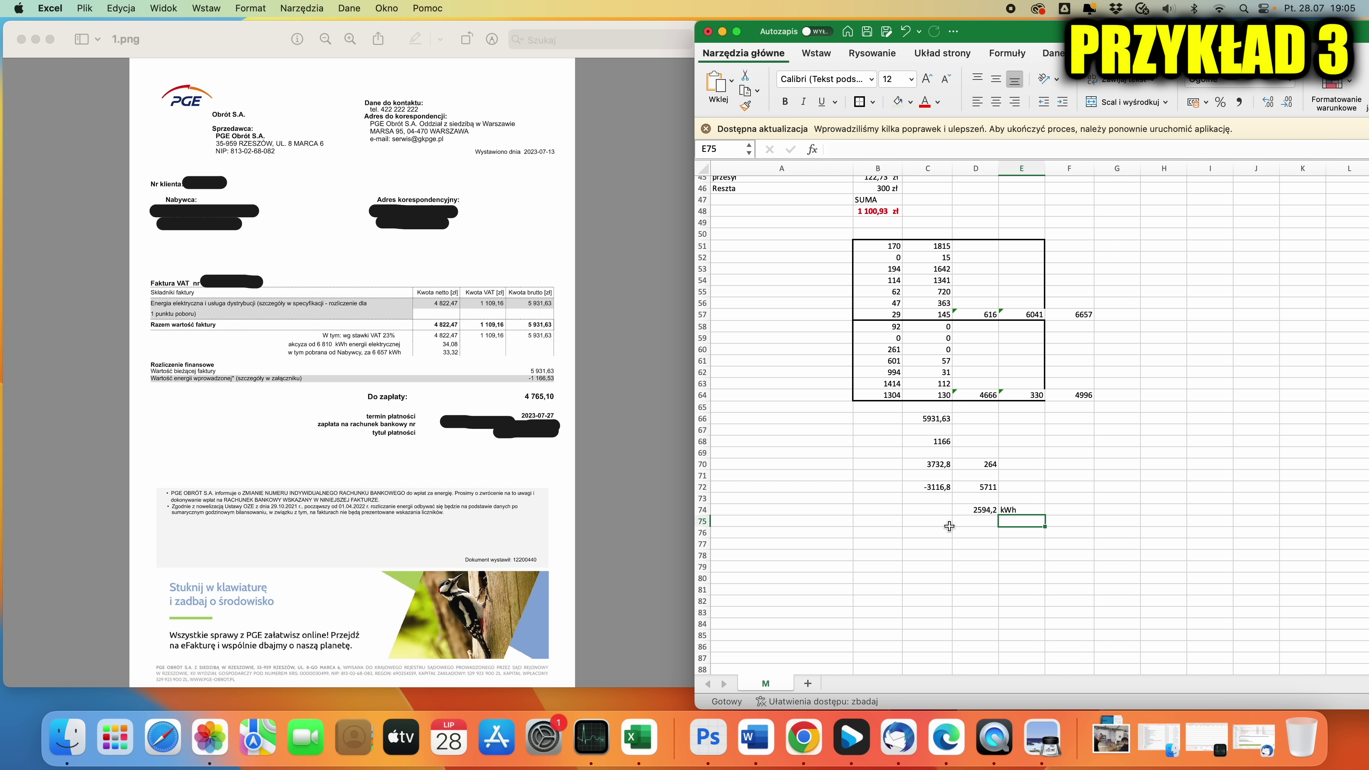
left_click(968, 533)
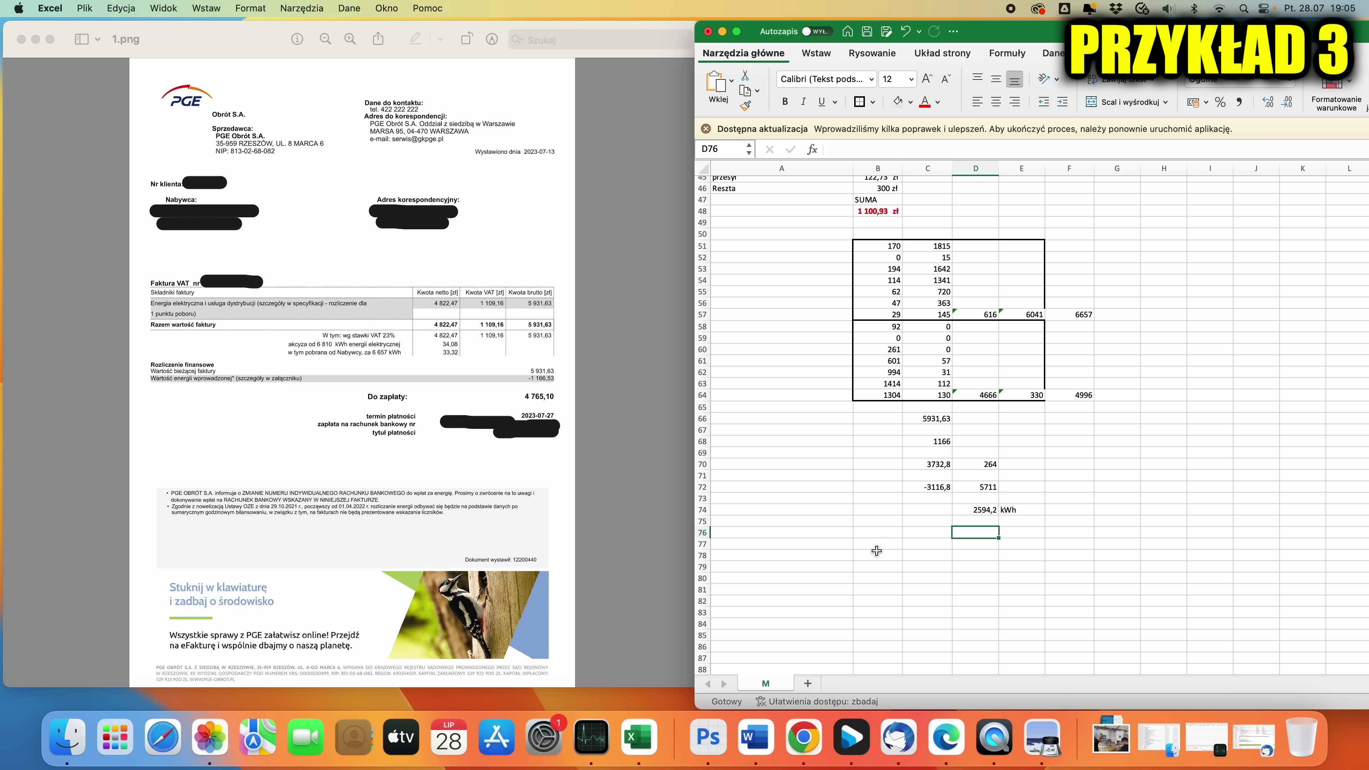
type("1100")
key("Return")
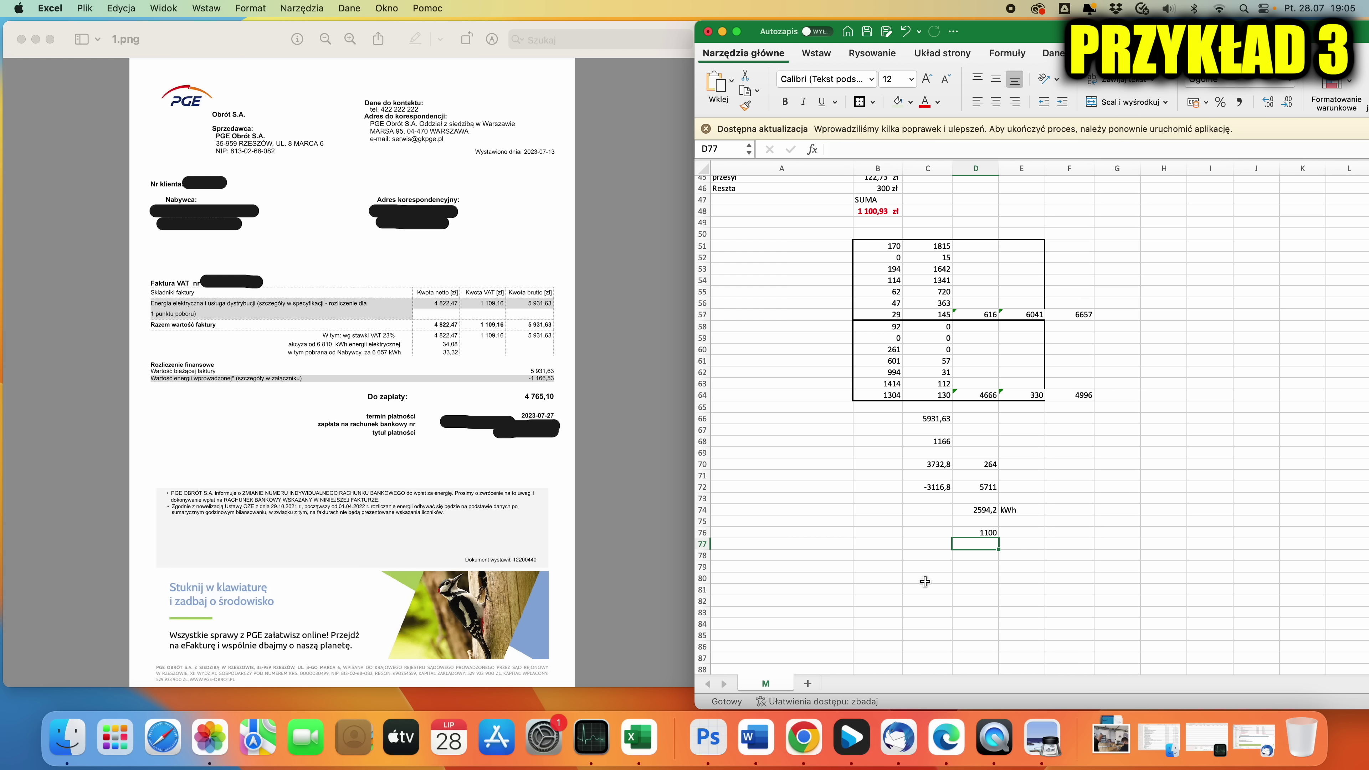
type("=")
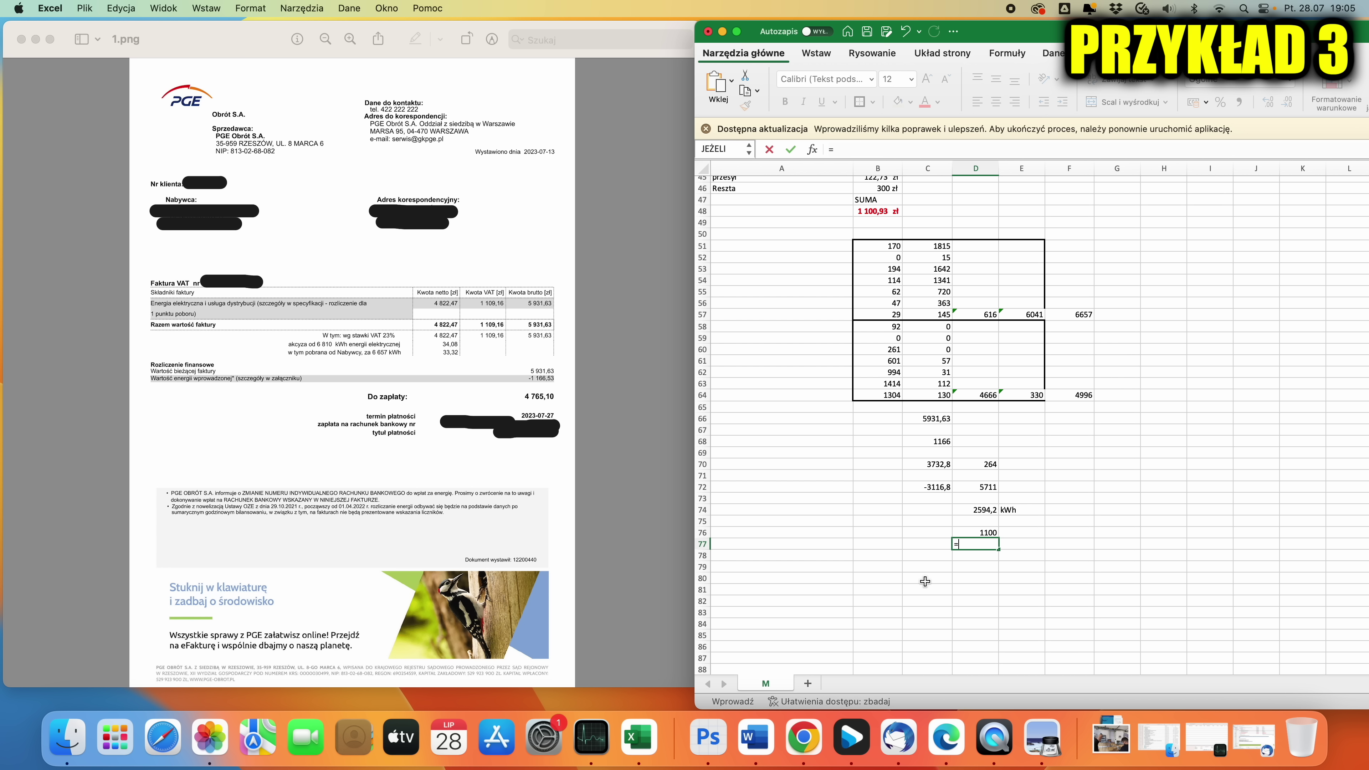
type("594*1,2")
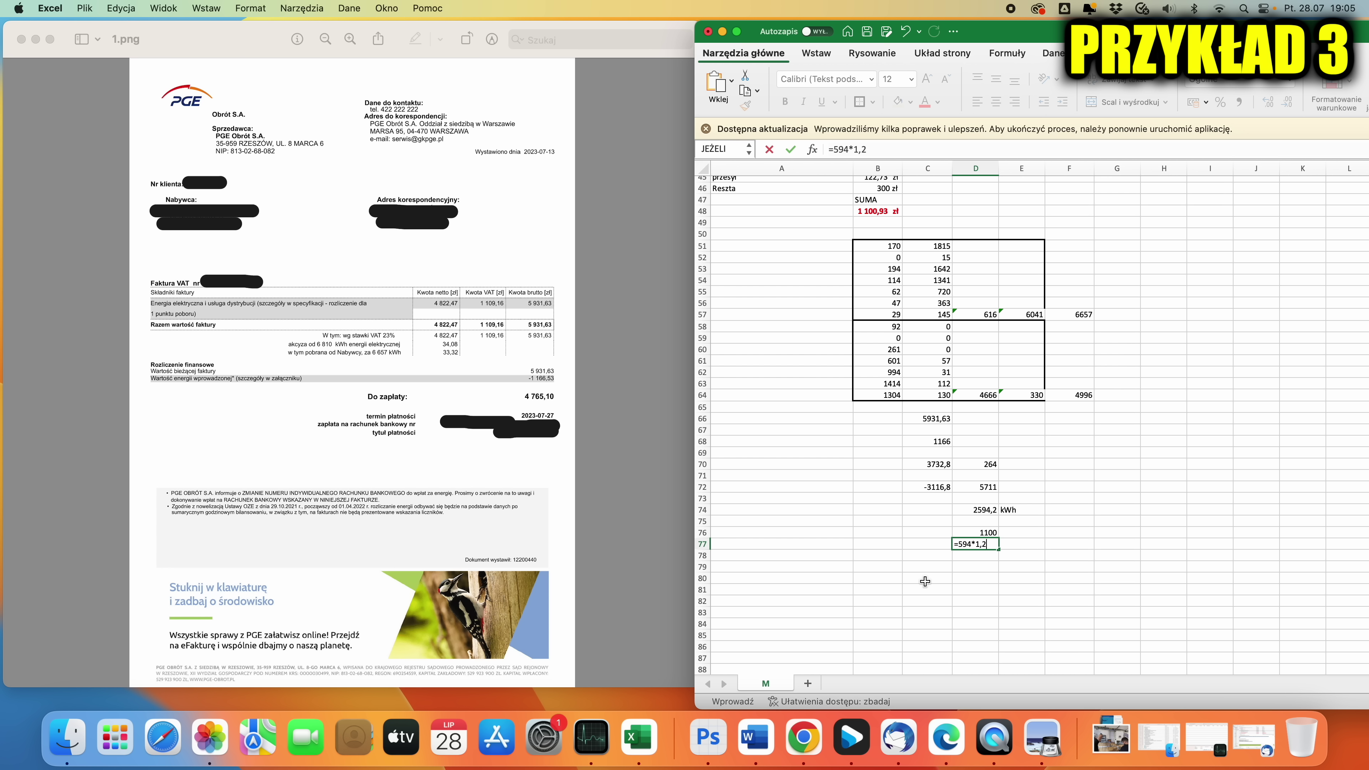